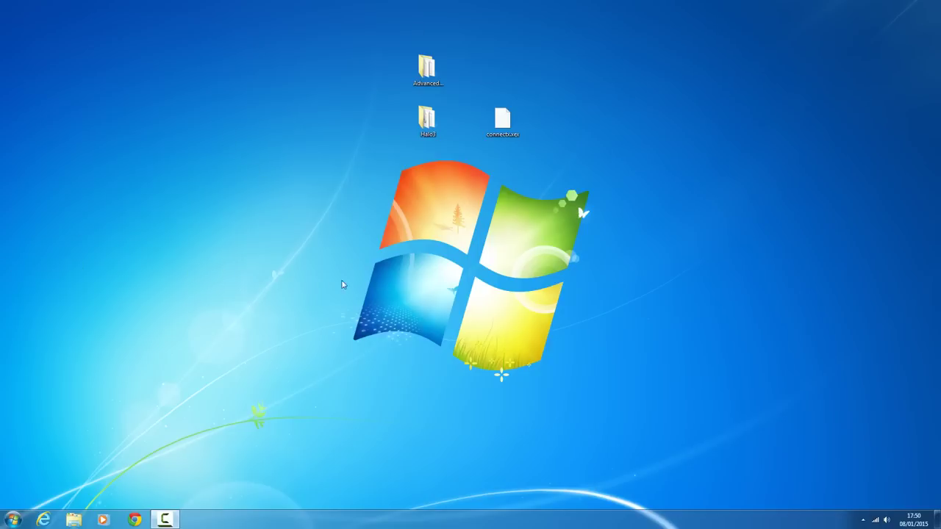
- Open the computer's network adapter connections by way of the Network and Sharing Center
left_click(15, 518)
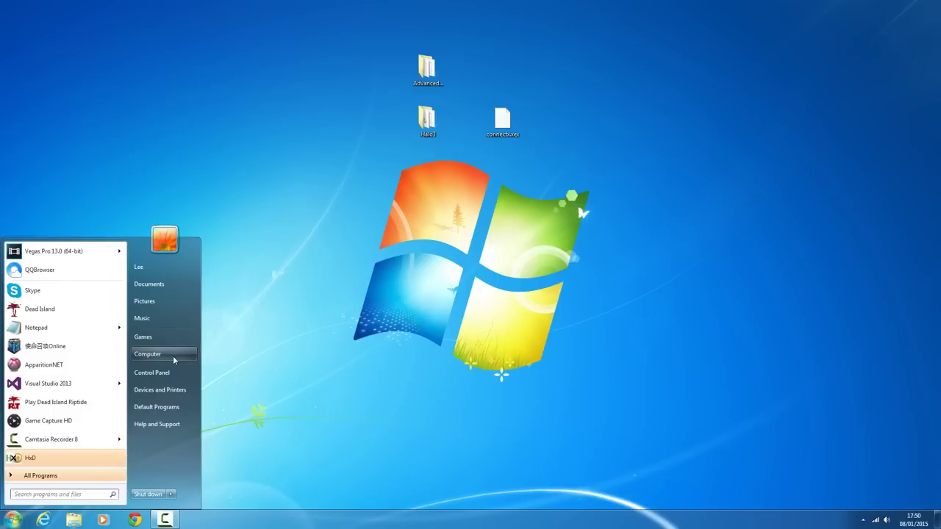
left_click(174, 358)
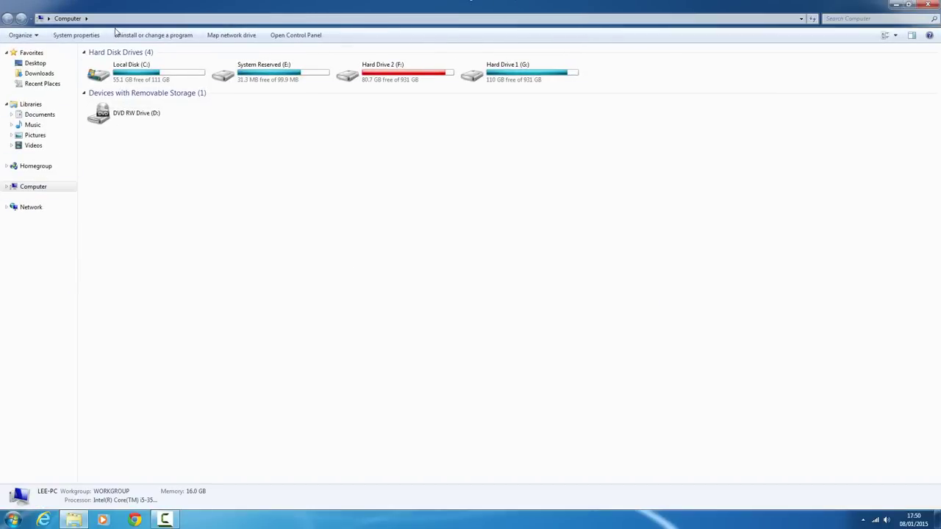
left_click(41, 207)
left_click(98, 35)
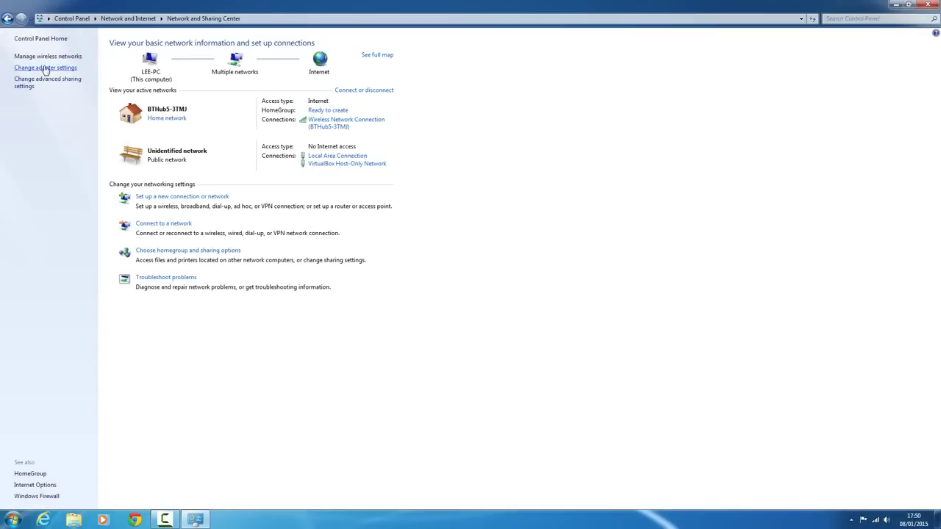
left_click(41, 70)
left_click(77, 62)
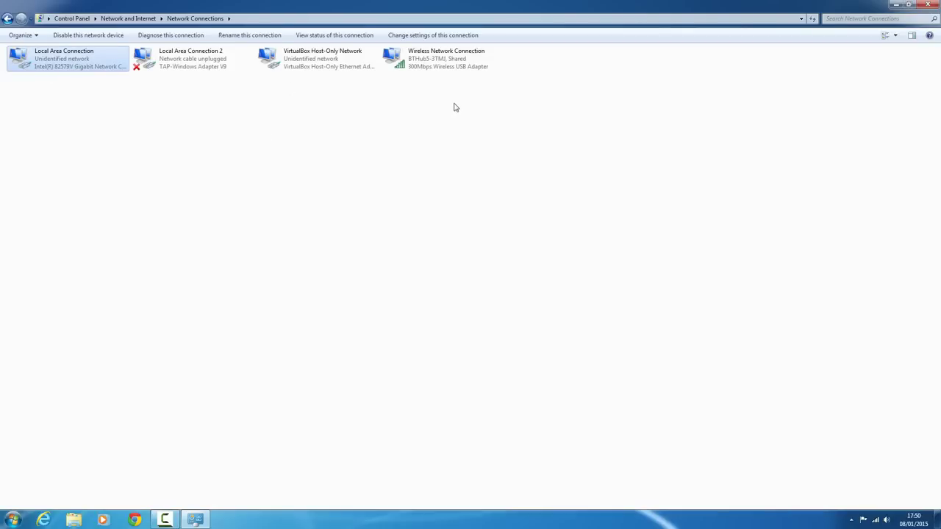
left_click(441, 61)
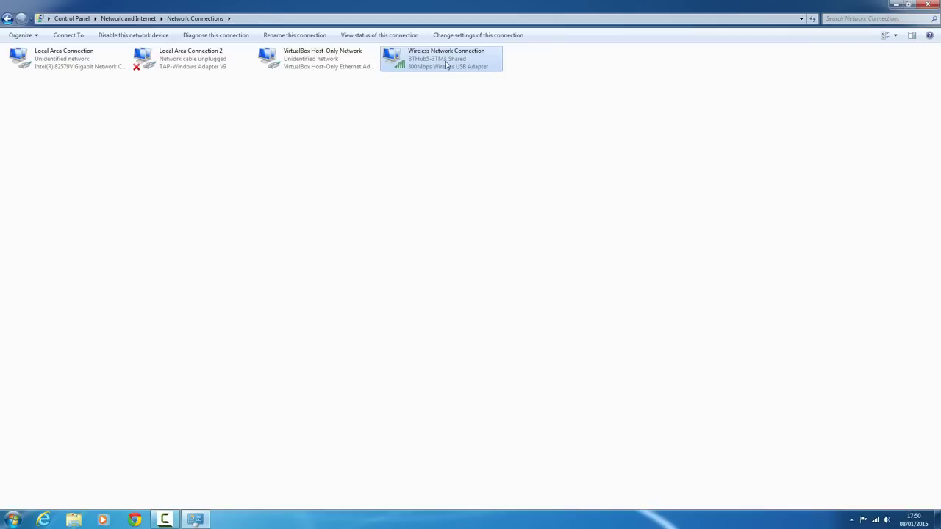
left_click(95, 65)
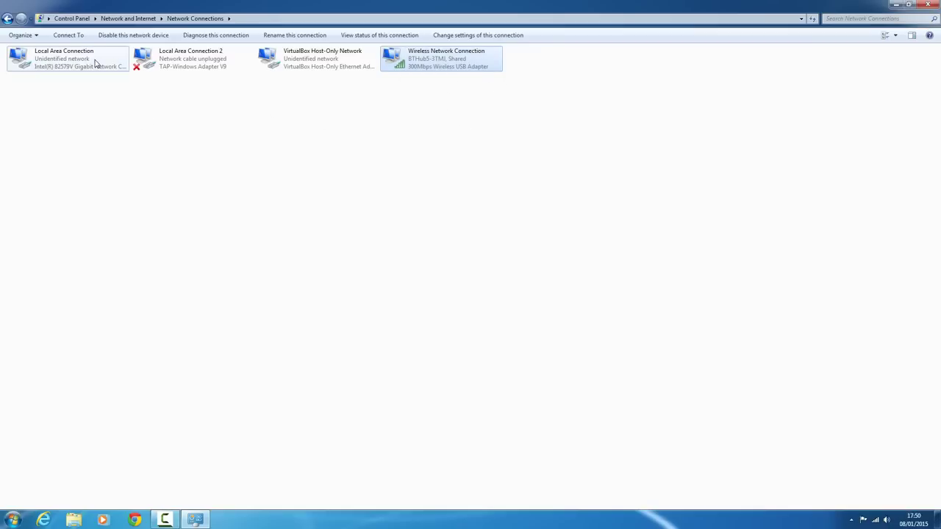
right_click(95, 64)
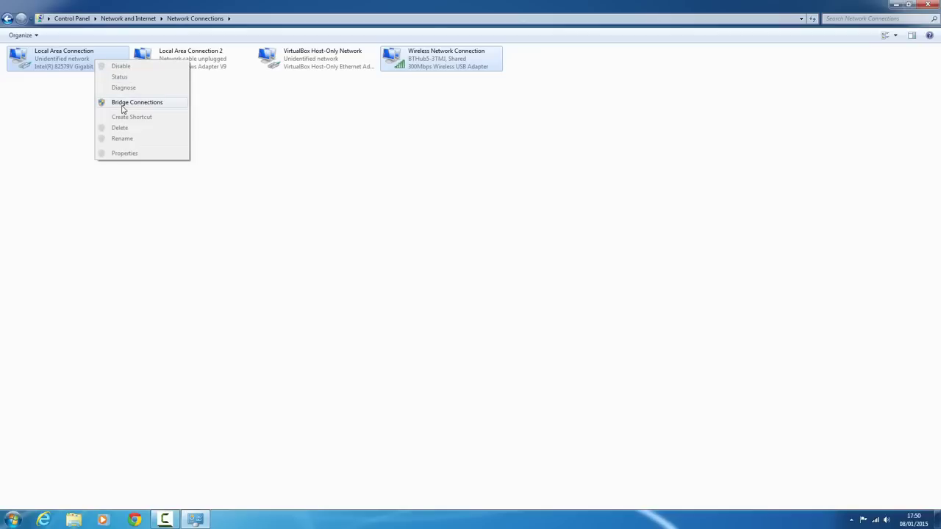
left_click(348, 147)
- Review the Internet Connection Sharing settings of the Wireless Network Connection, accept them with Local Area Connection as home networking connection, and close the window
left_click(424, 61)
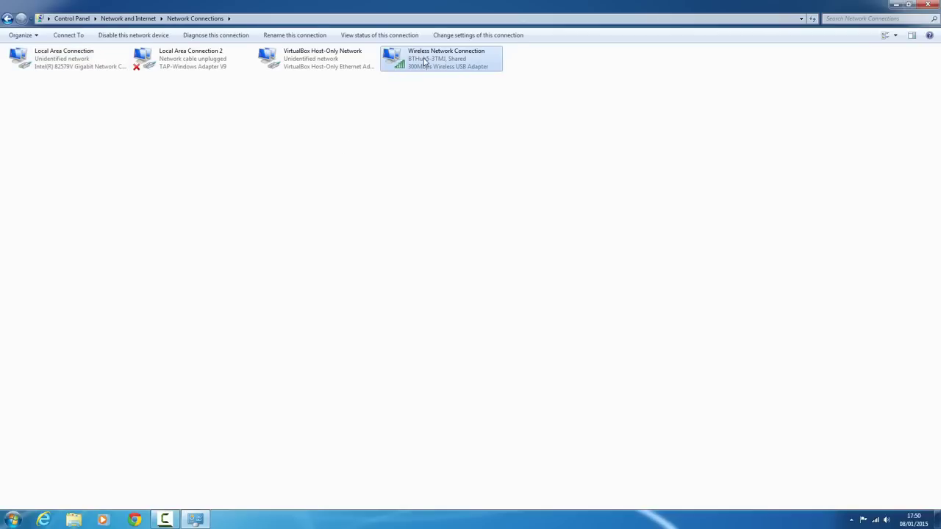
right_click(435, 58)
left_click(463, 156)
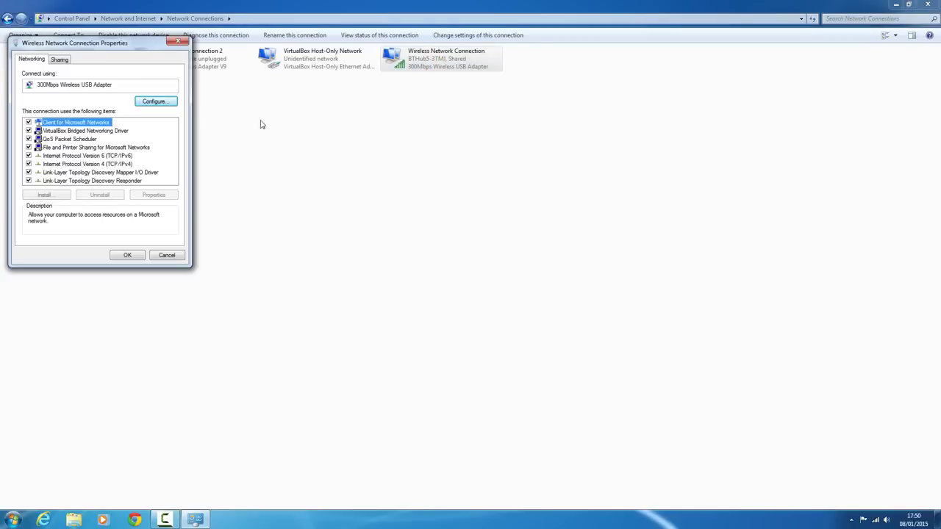
left_click_drag(90, 45, 202, 80)
left_click(171, 96)
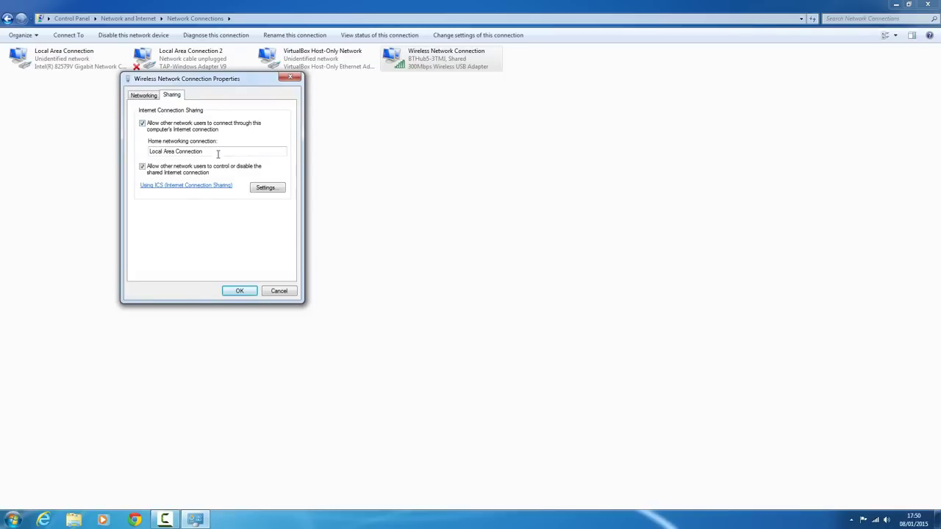
left_click_drag(211, 151, 101, 152)
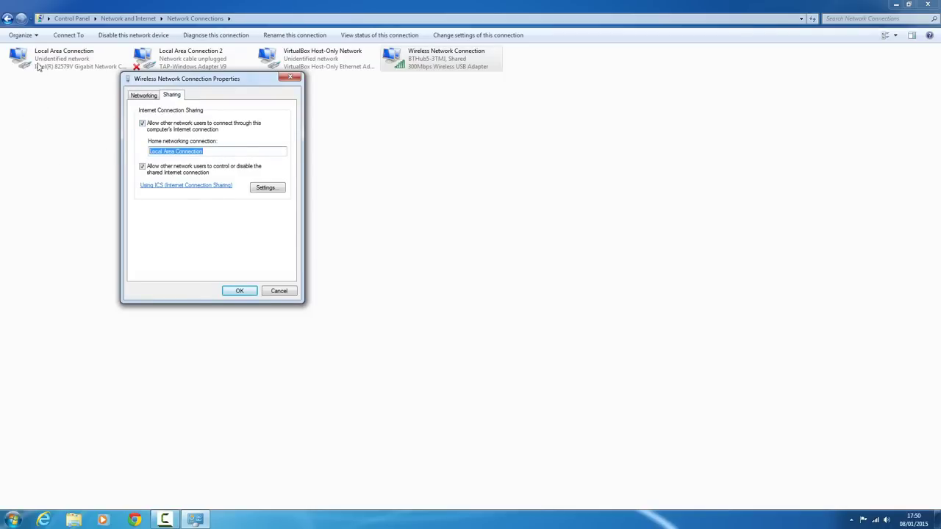
left_click_drag(220, 151, 329, 100)
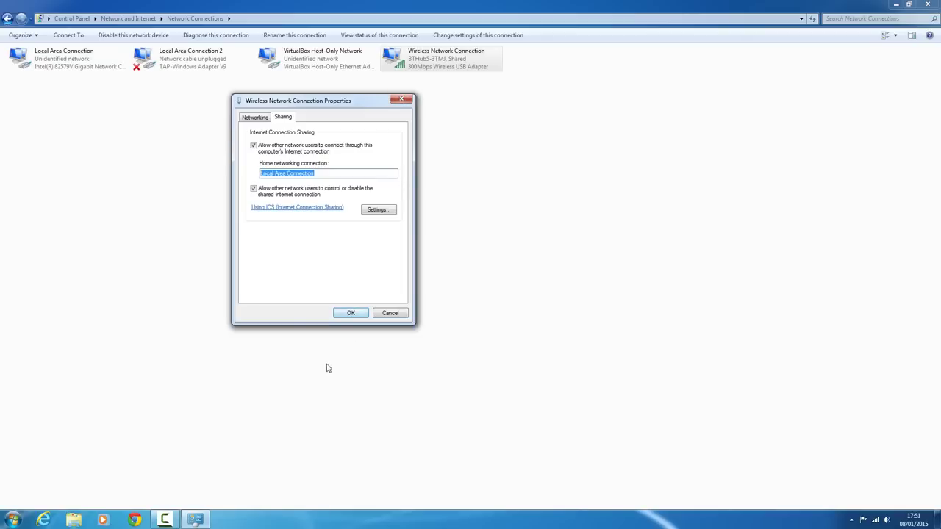
left_click(351, 315)
left_click(929, 4)
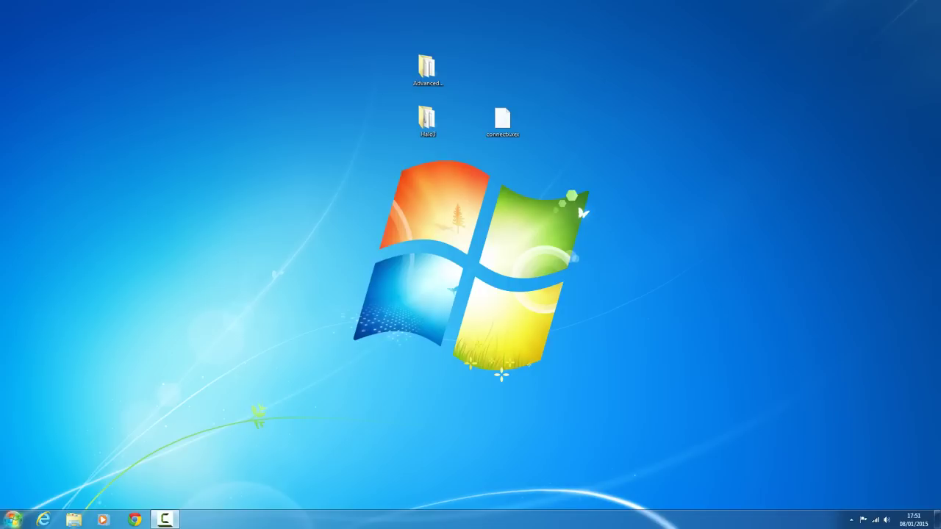
- Open the advanced sharing settings from the homegroup and sharing options and expand the Home or Work profile
left_click(13, 520)
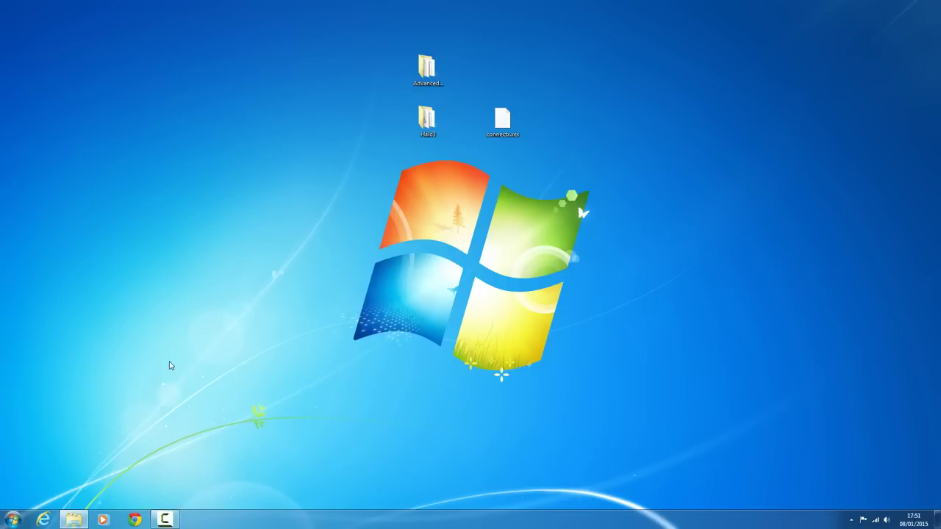
key("super+e")
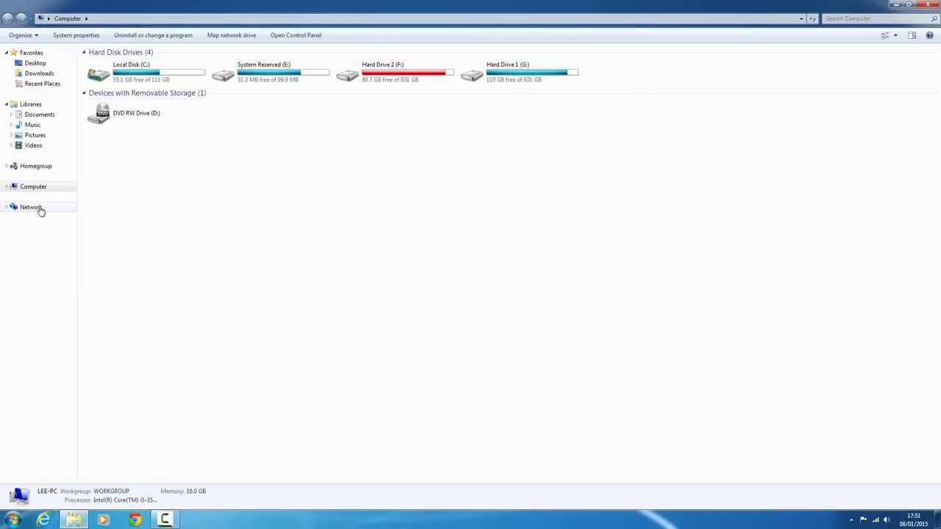
left_click(33, 207)
left_click(91, 35)
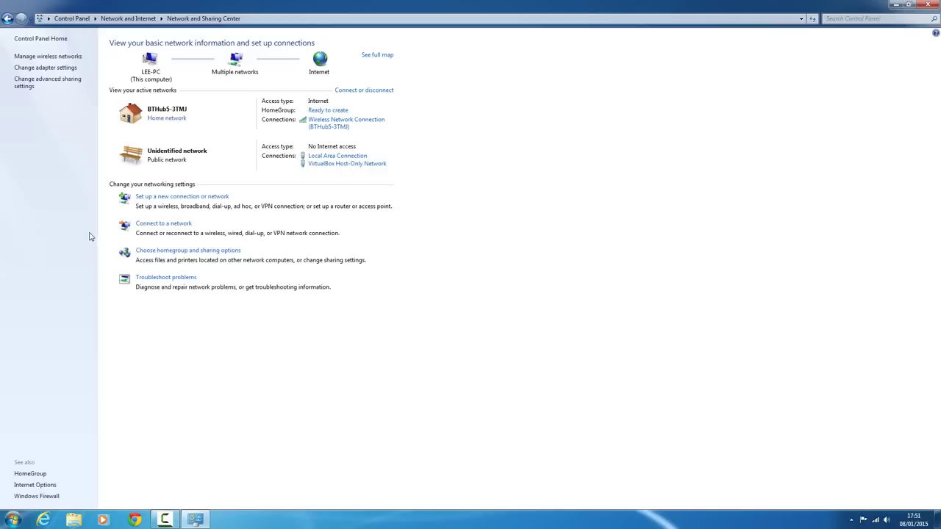
left_click(212, 253)
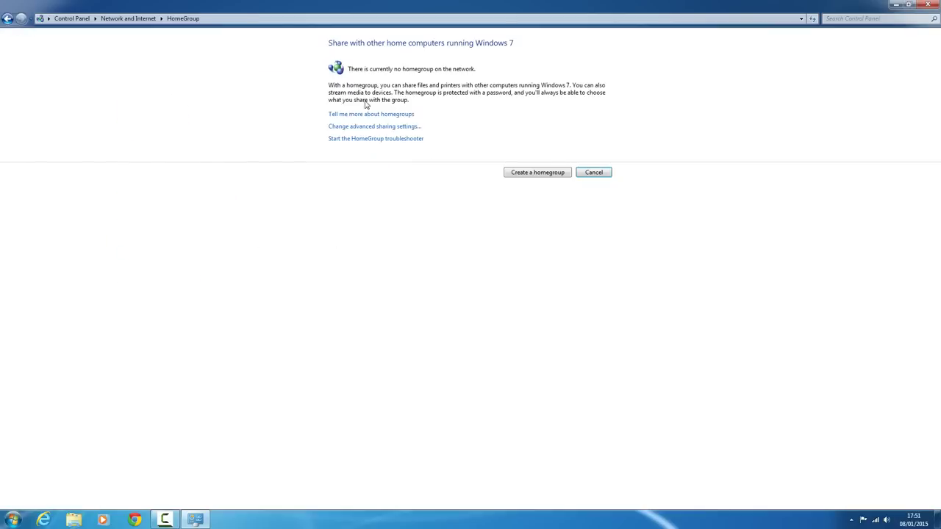
left_click(364, 128)
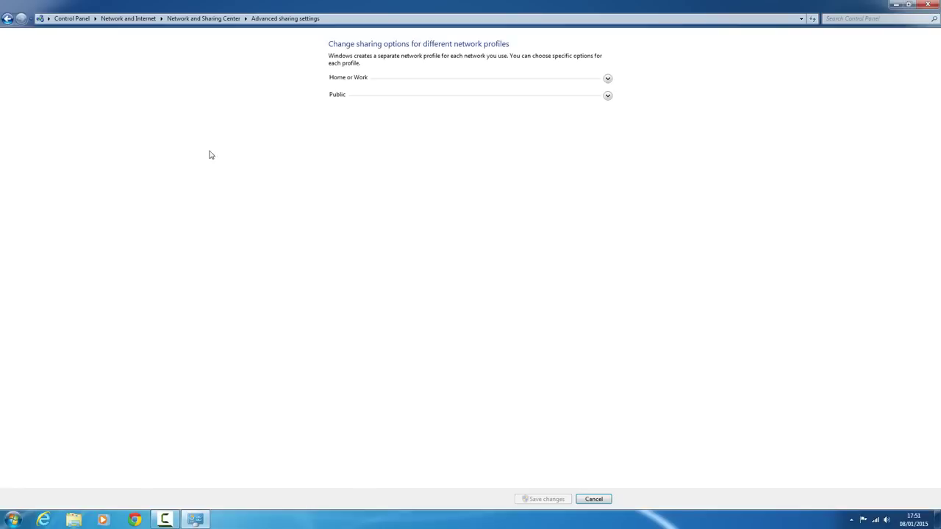
left_click(608, 78)
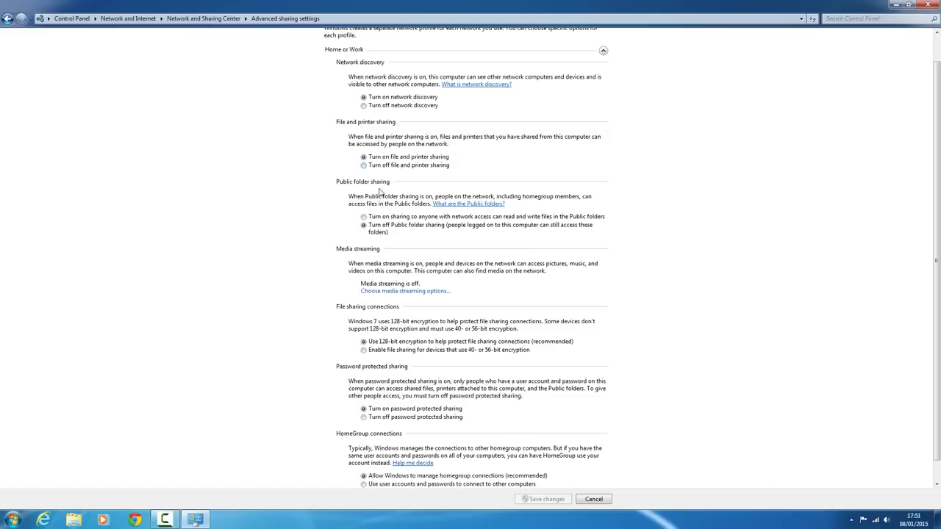
- Examine the Home or Work profile's discovery, file sharing, password and HomeGroup options, then close the settings without changes
scroll(361, 280, "down", 1)
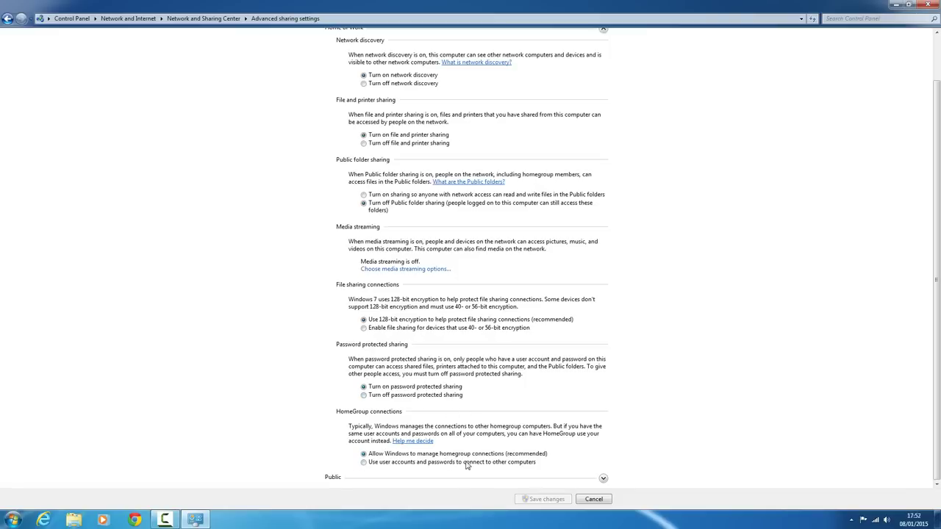
scroll(550, 448, "up", 1)
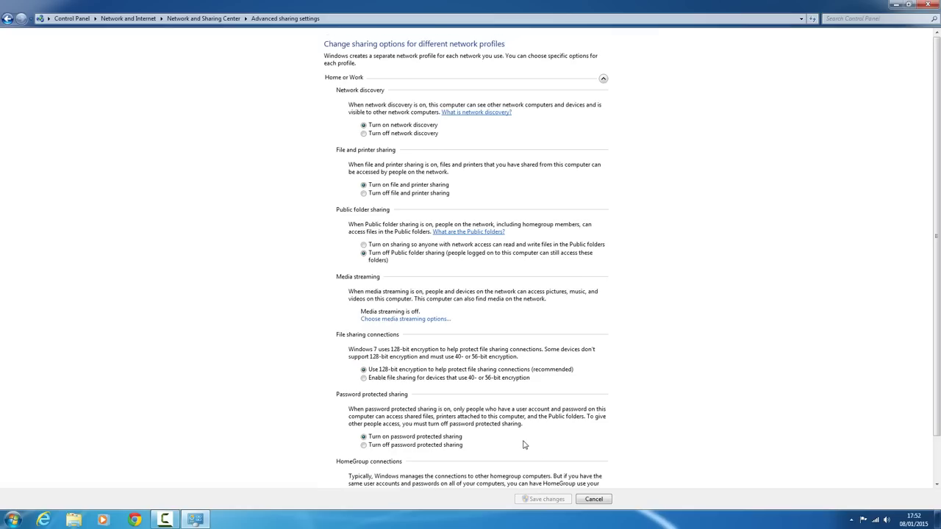
scroll(524, 445, "down", 1)
scroll(412, 408, "up", 1)
scroll(439, 393, "down", 1)
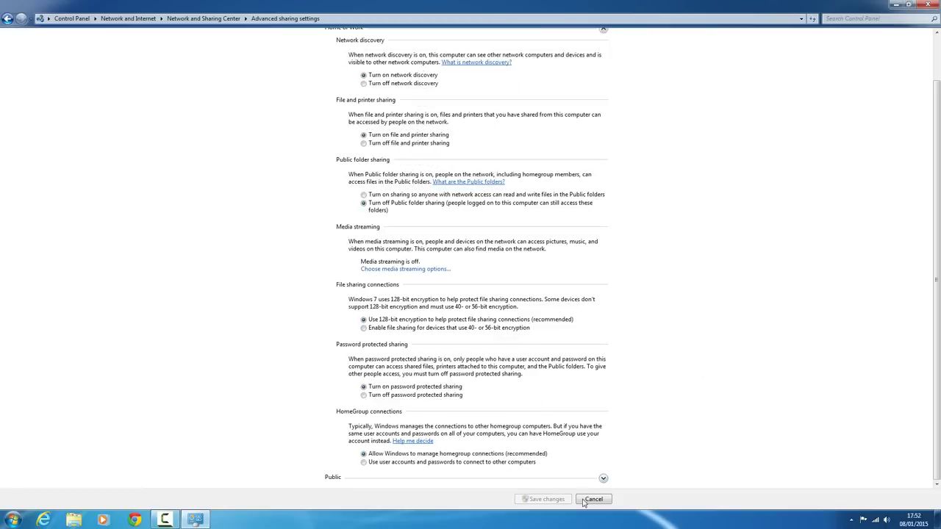
scroll(585, 217, "up", 1)
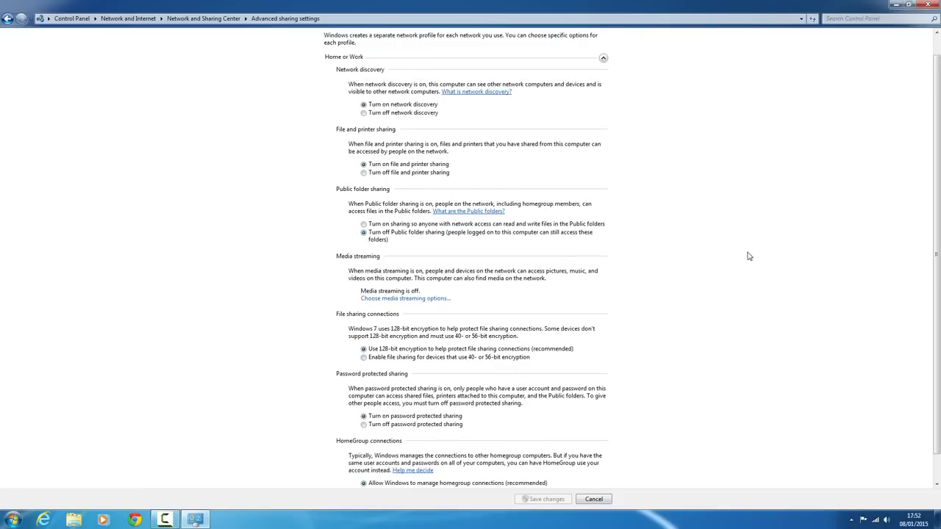
scroll(750, 256, "down", 1)
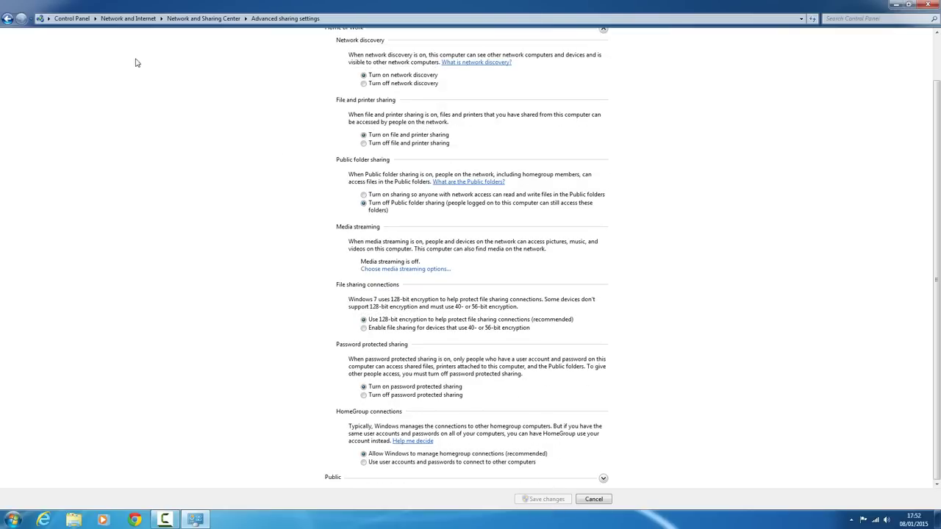
left_click(928, 4)
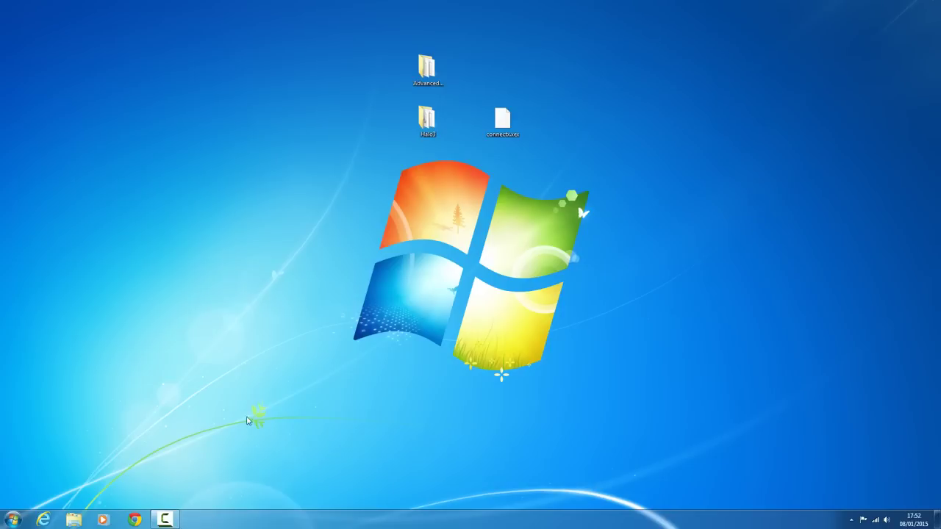
- Create a new folder named Games on the desktop
right_click(283, 124)
mouse_move(321, 200)
left_click(441, 204)
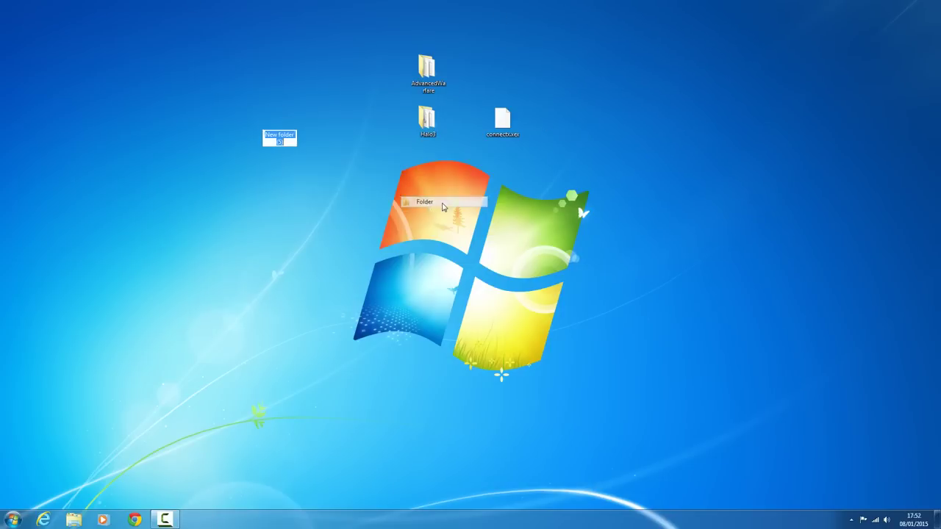
type("Games")
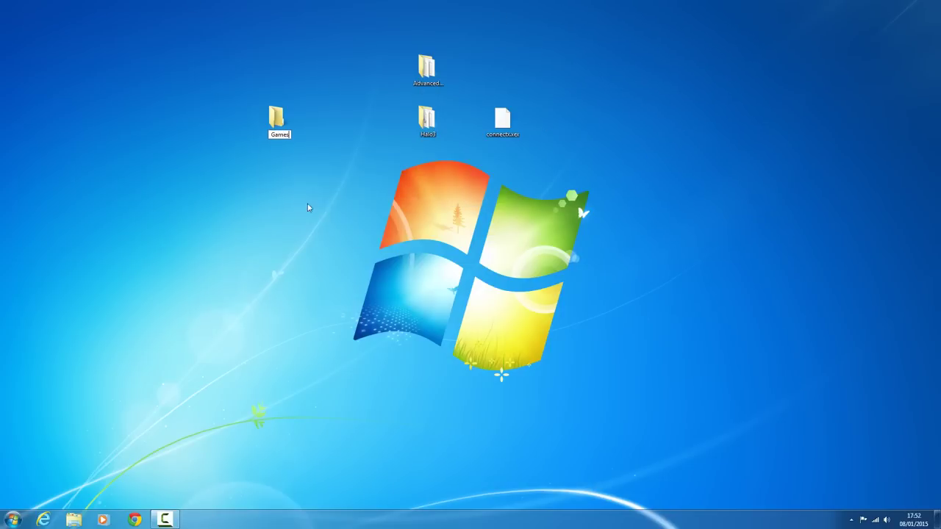
key("Return")
- Move the AdvancedWarfare and Halo3 folders from the desktop into the Games folder
left_click_drag(391, 52, 445, 138)
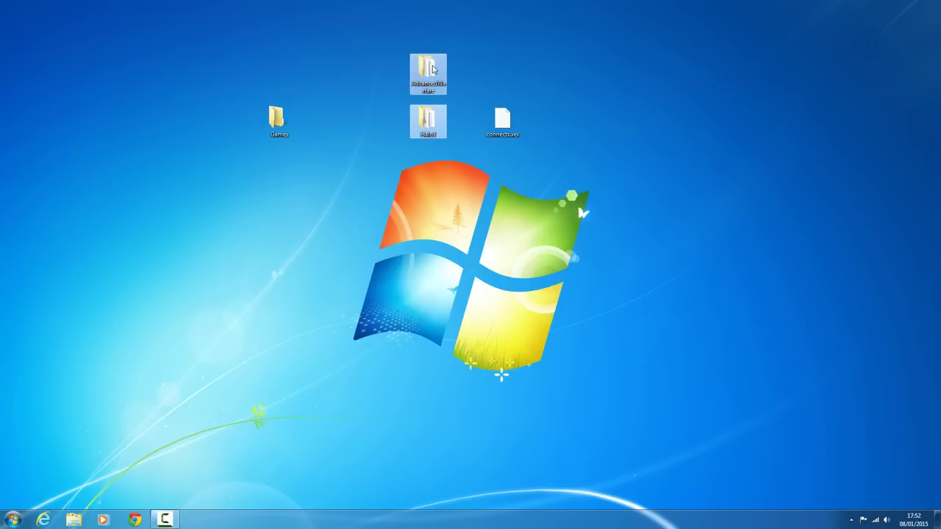
right_click(433, 66)
left_click(455, 175)
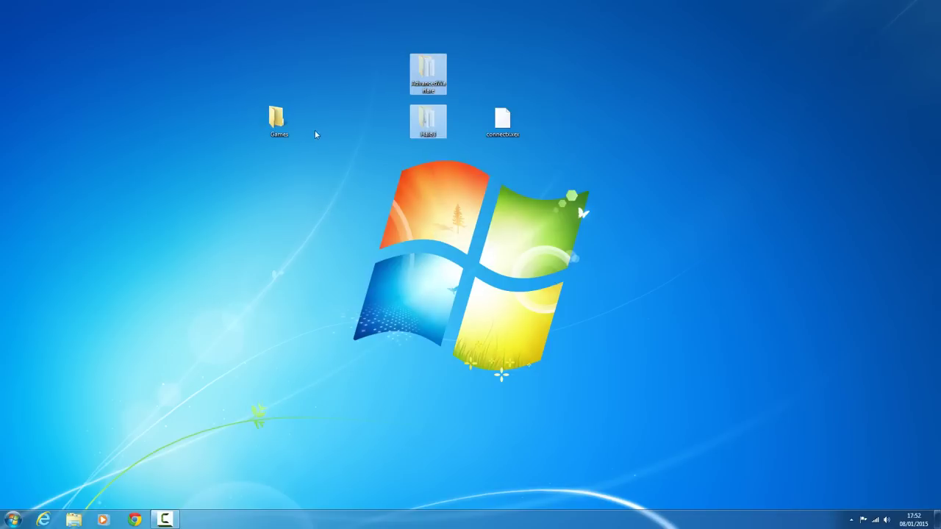
double_click(278, 120)
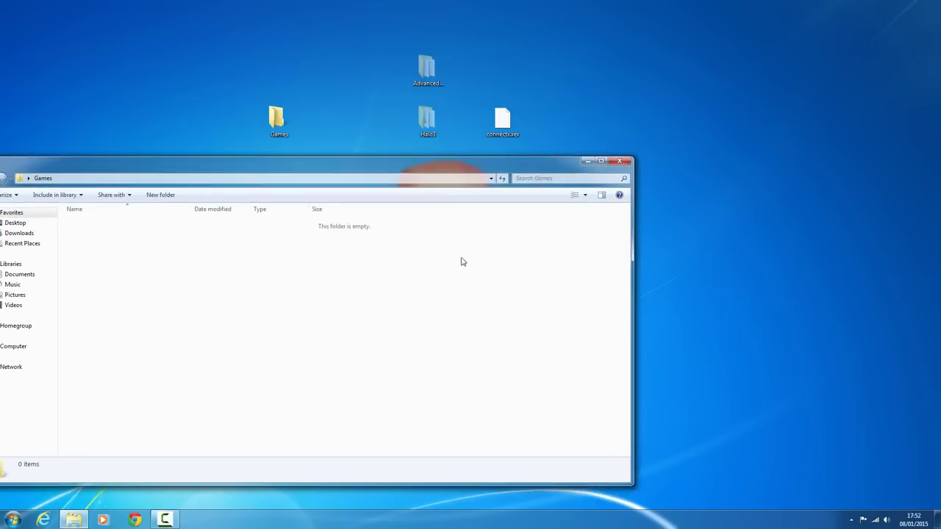
right_click(437, 298)
left_click(461, 378)
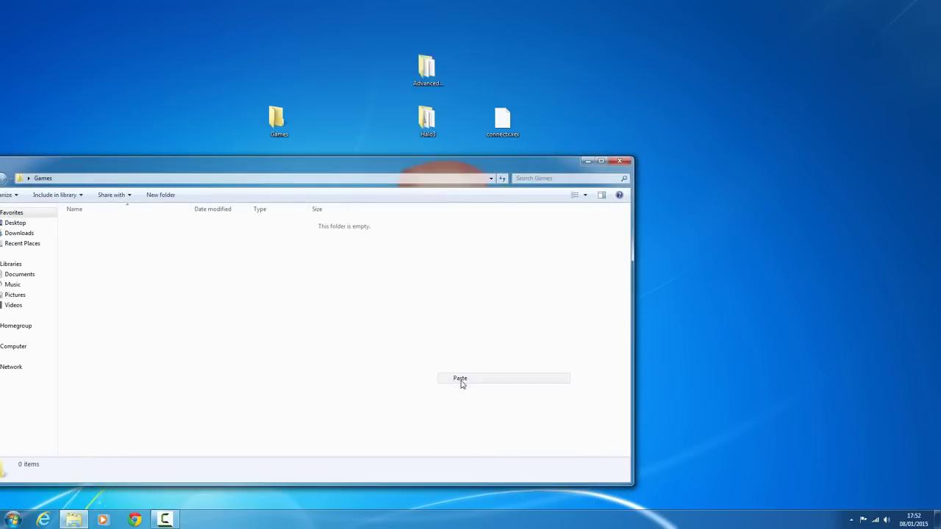
left_click(292, 288)
left_click_drag(280, 168, 504, 168)
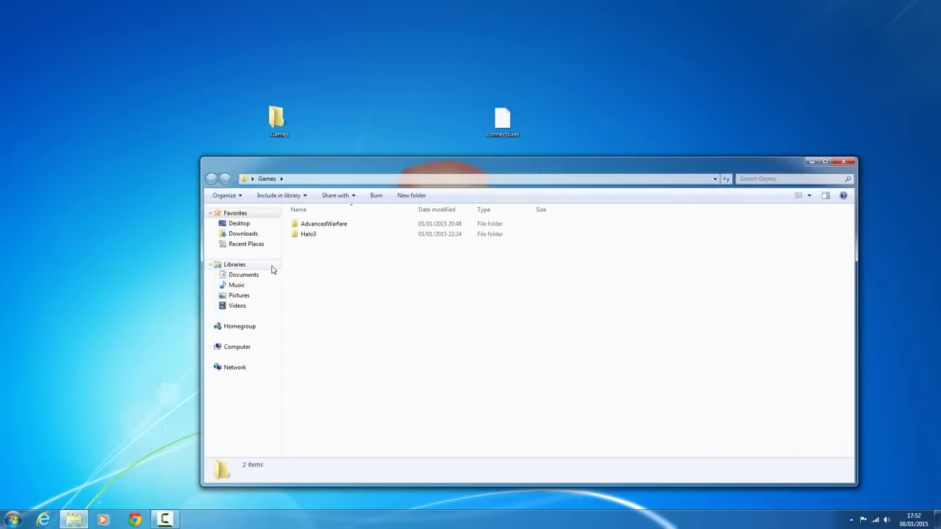
- Check the two game folders inside the Games folder and minimize its window
left_click_drag(442, 179, 246, 267)
left_click_drag(331, 276, 506, 195)
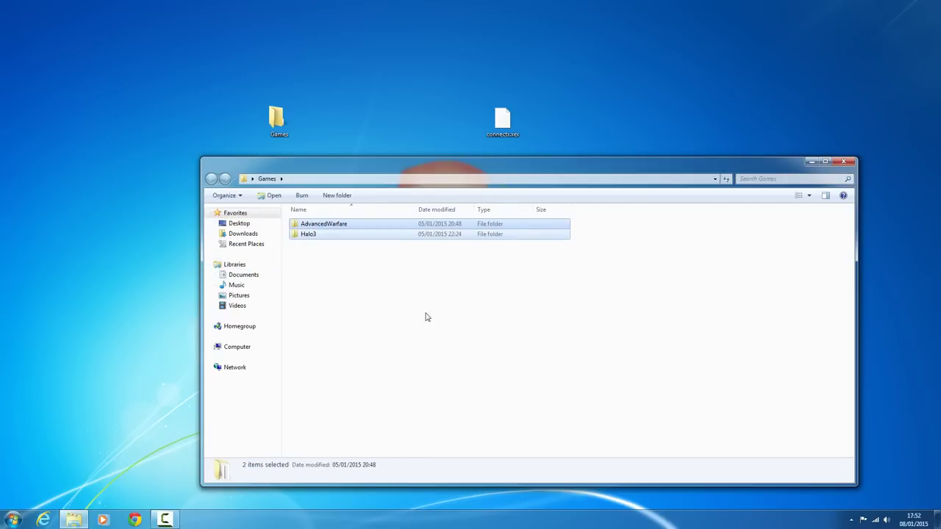
left_click(368, 235)
left_click(812, 161)
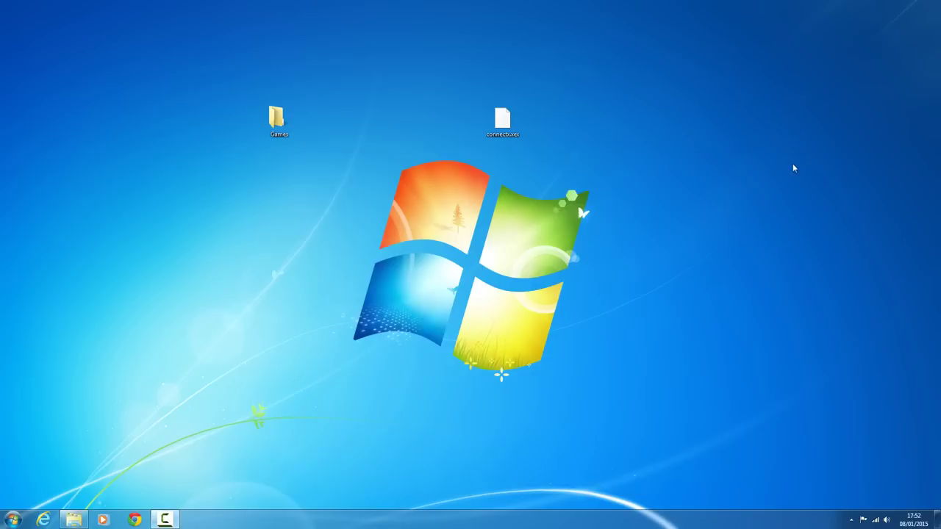
- Check which people the Games folder can be shared with in its sharing properties, then close the dialogs without sharing
left_click(278, 121)
left_click_drag(328, 58, 236, 185)
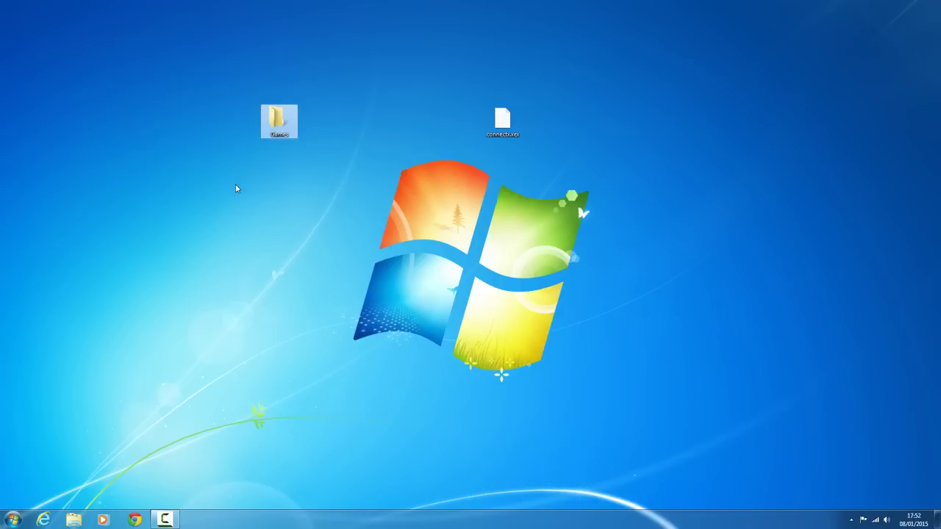
right_click(279, 130)
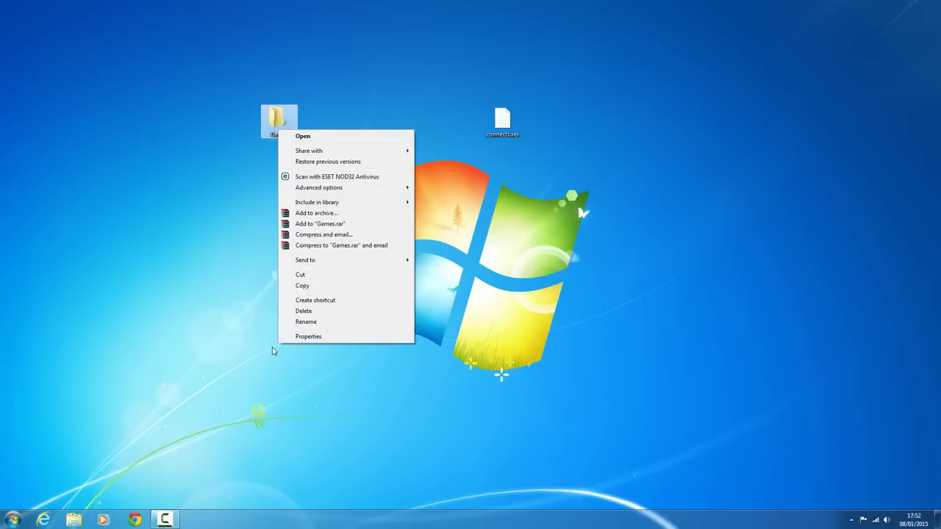
left_click(316, 337)
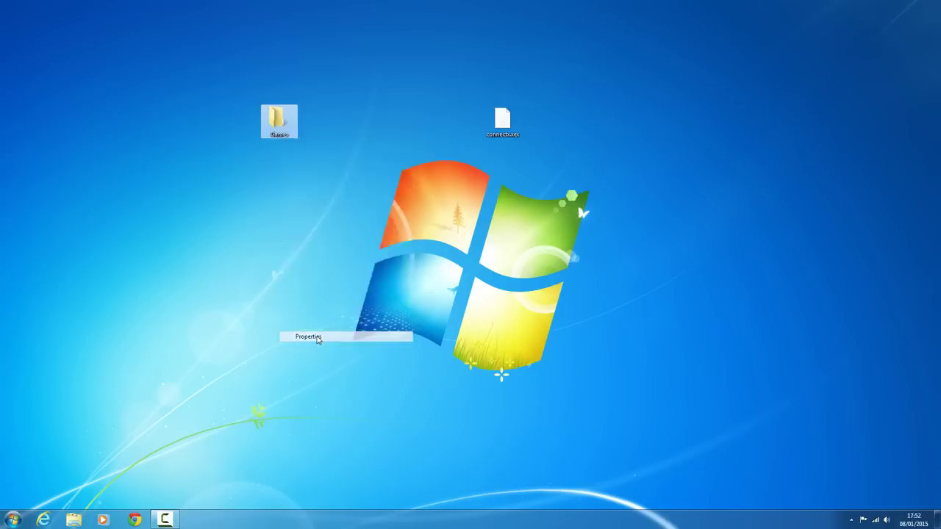
left_click_drag(338, 136, 369, 127)
left_click(351, 143)
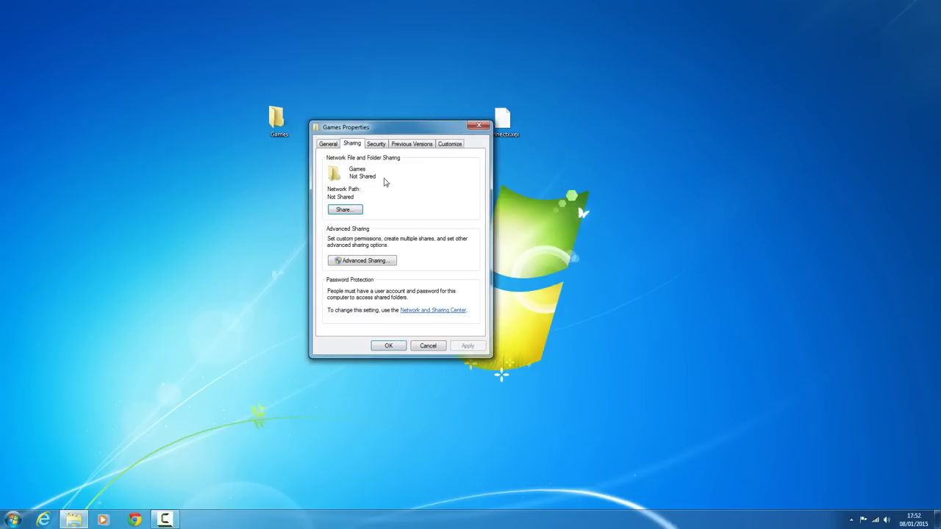
left_click(343, 211)
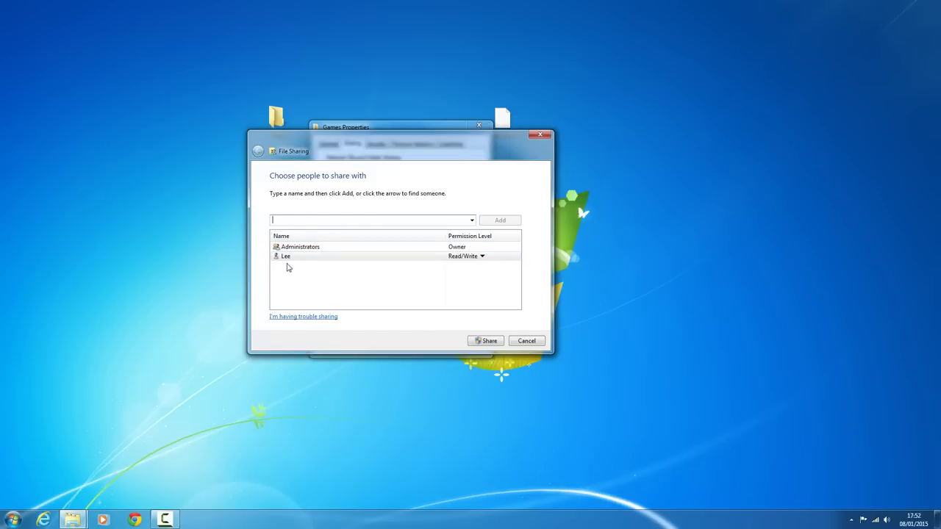
left_click(541, 135)
left_click(479, 125)
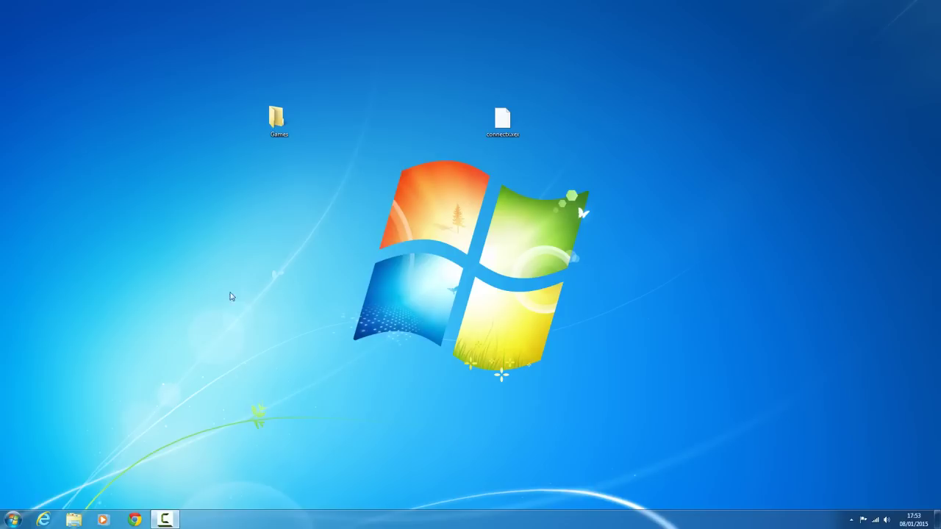
- Run net users with the Windows account name and * in Command Prompt, complete both account password entries, and close the prompt
left_click(12, 521)
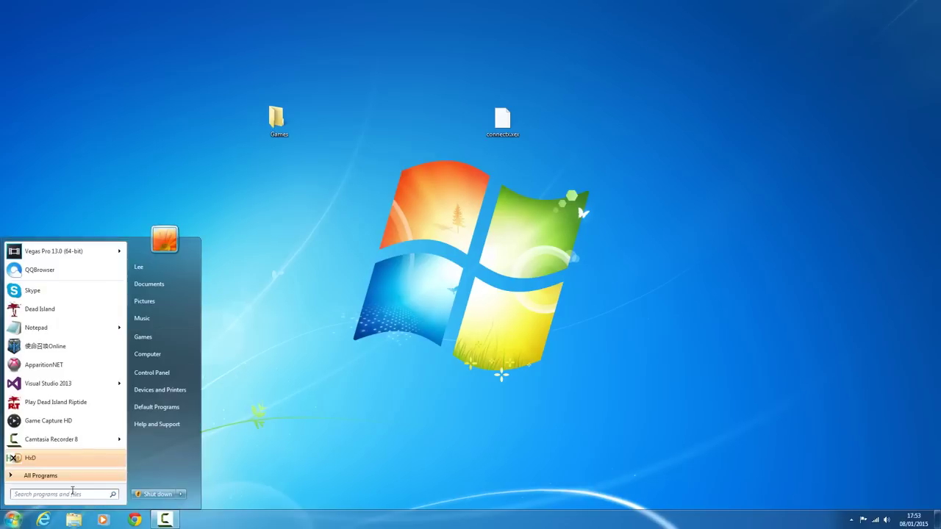
type("cmd")
key("Return")
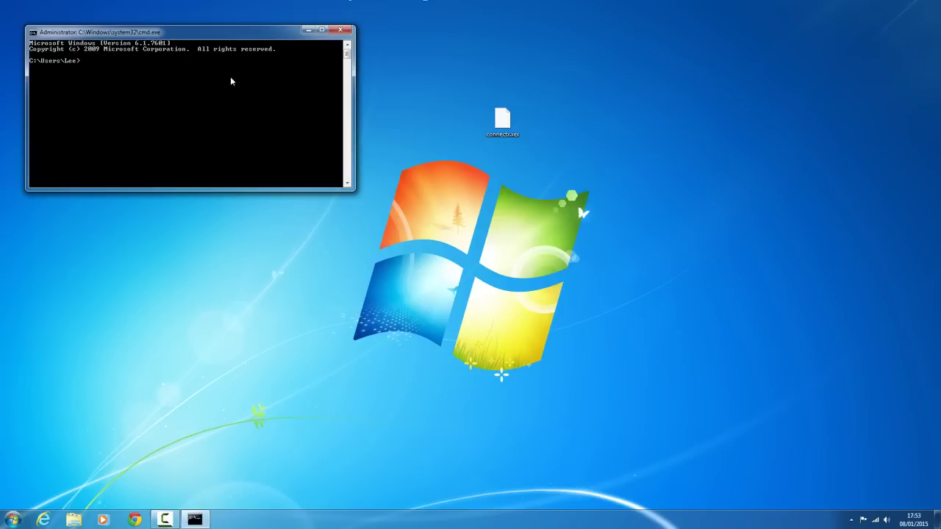
left_click_drag(180, 30, 400, 165)
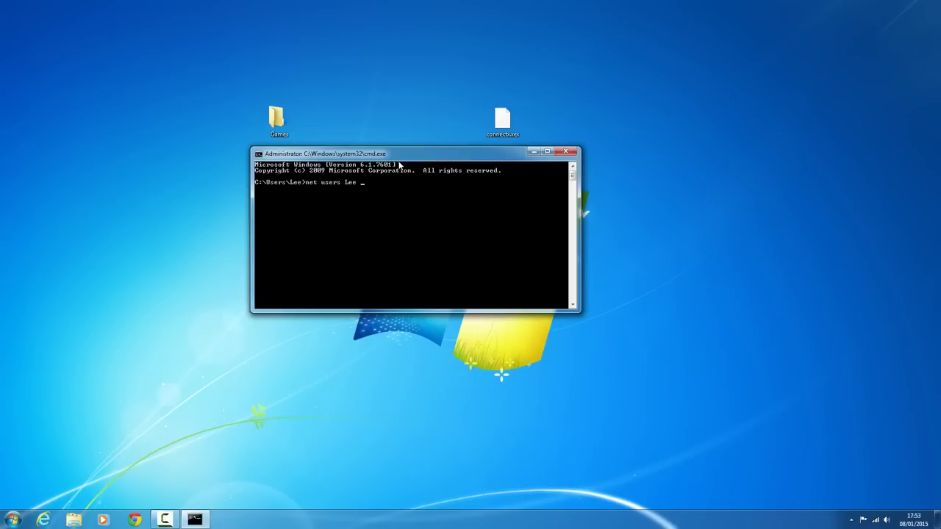
key("Return")
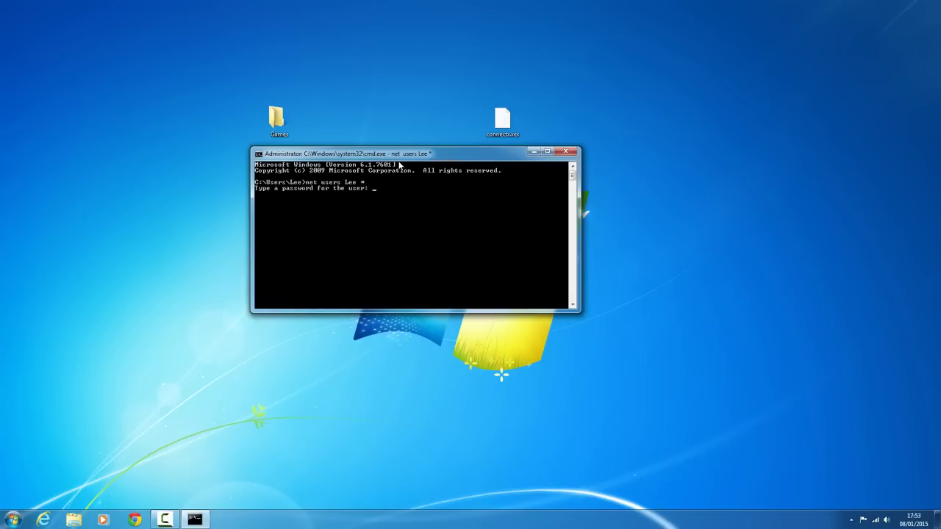
key("Return")
key("Return")
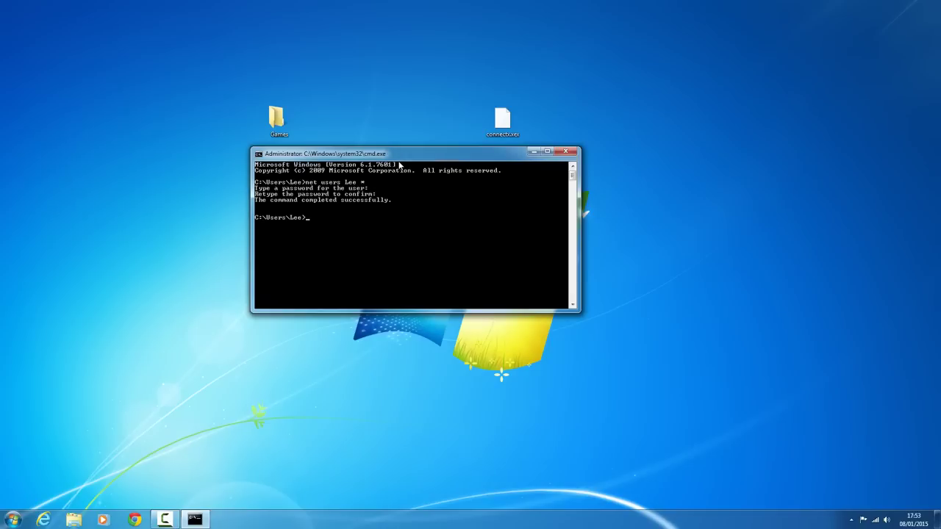
left_click(565, 151)
- Review the password options for the current account in the Control Panel's User Accounts settings, then close the window
left_click(13, 520)
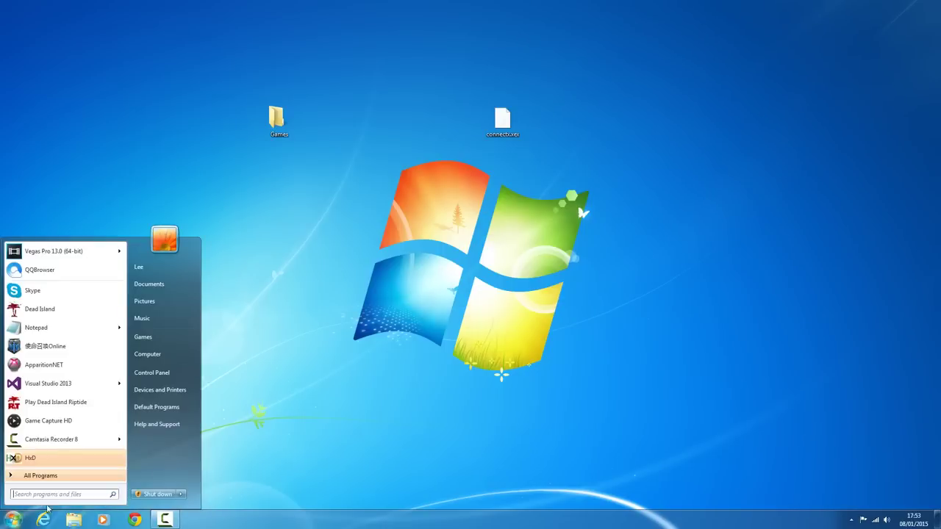
left_click(175, 378)
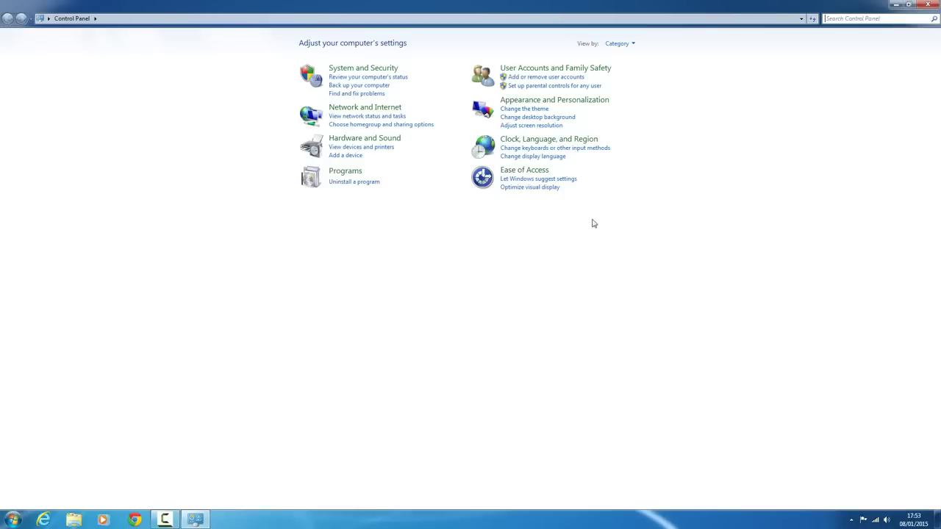
left_click(572, 69)
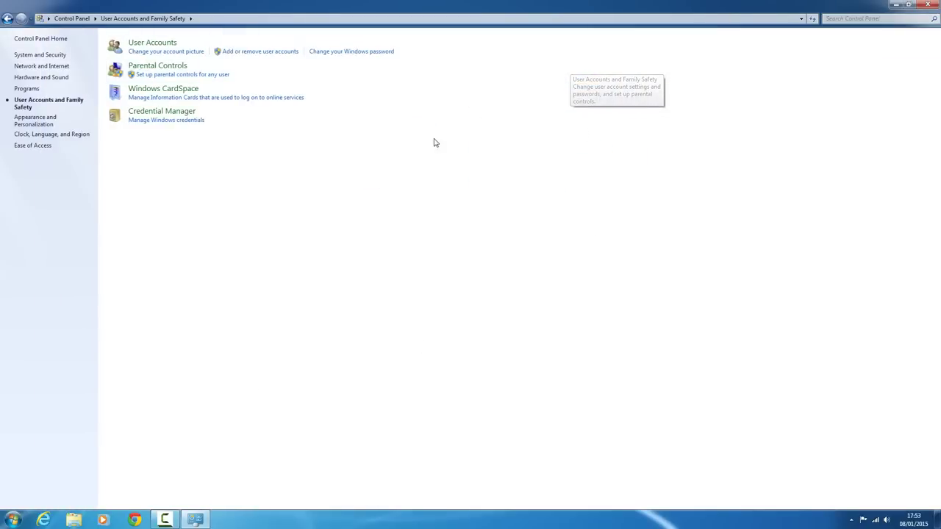
left_click(149, 45)
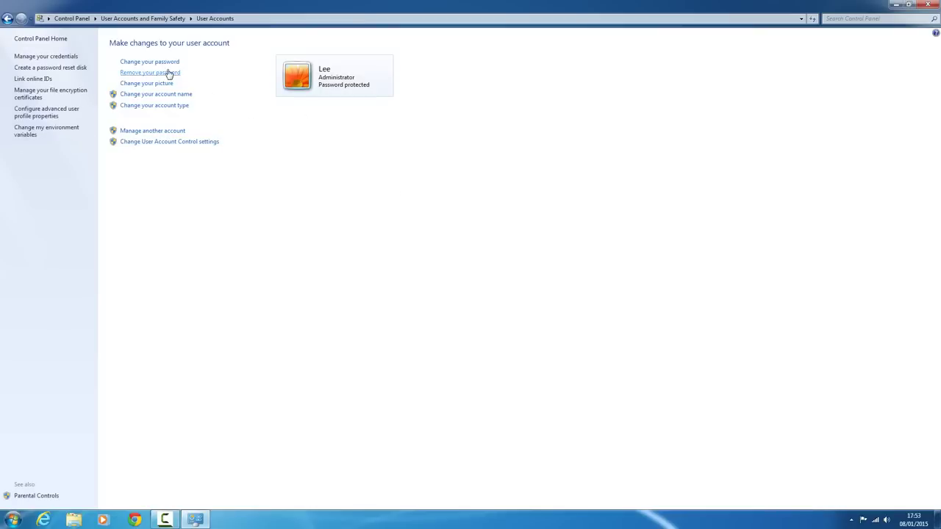
left_click(928, 3)
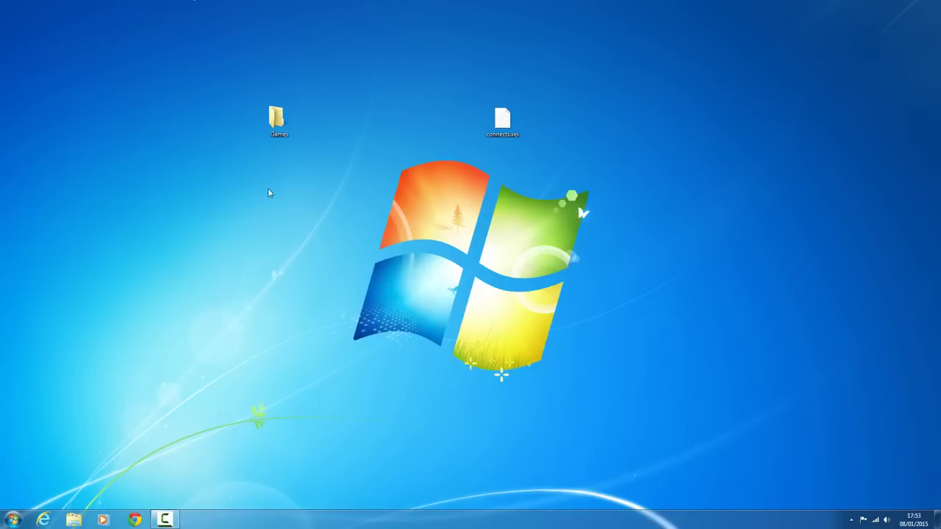
- Share the Games folder over the network with the PC's user account at the Read/Write permission level
right_click(279, 122)
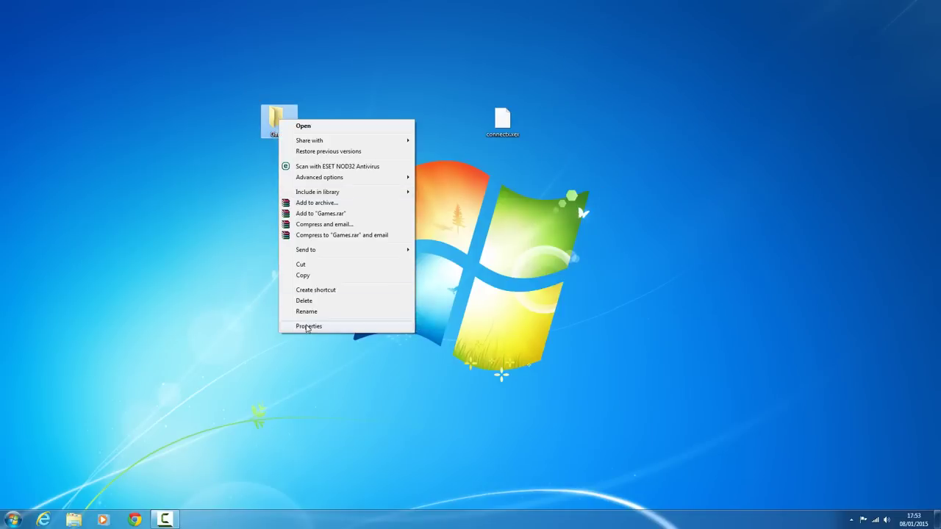
left_click(309, 325)
left_click(317, 144)
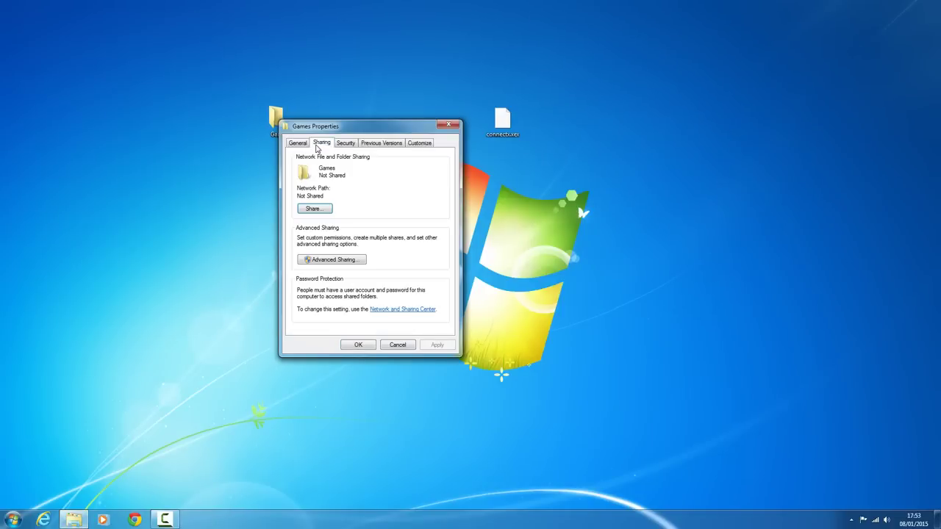
left_click(315, 211)
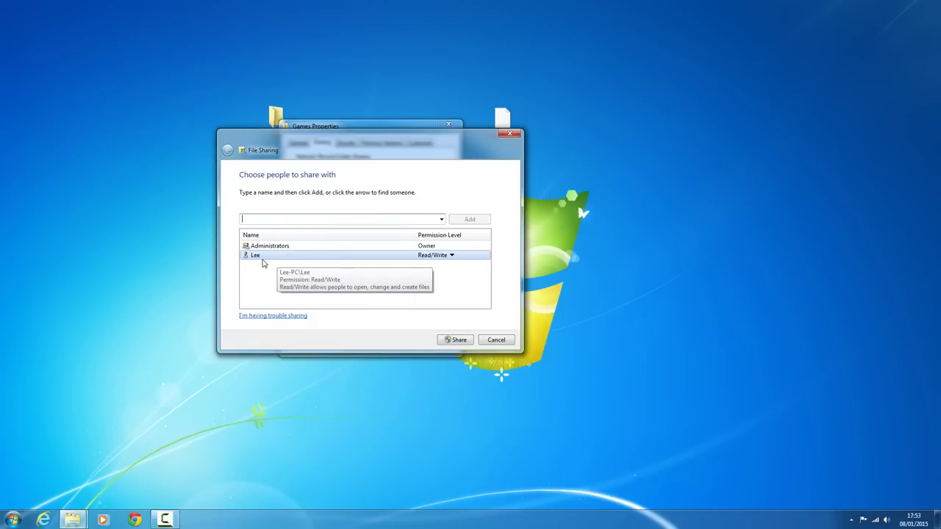
left_click(443, 259)
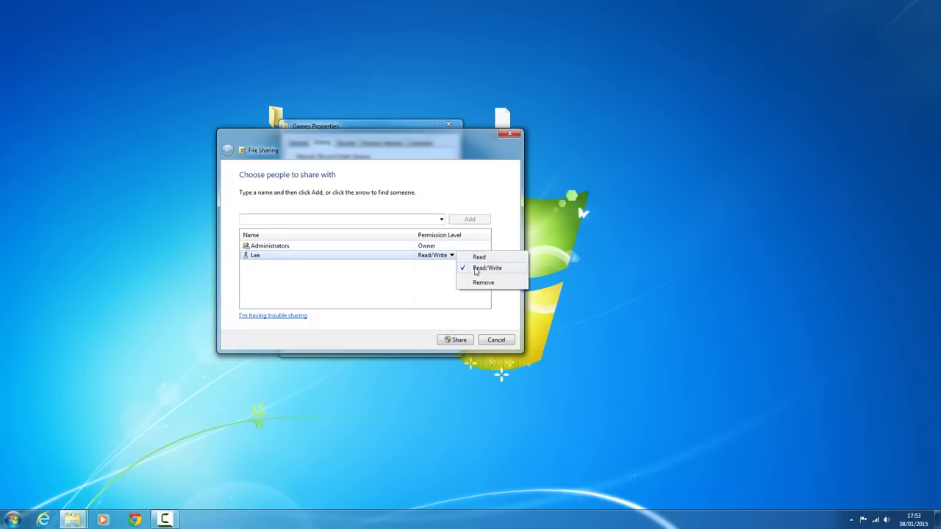
left_click(477, 268)
left_click(461, 340)
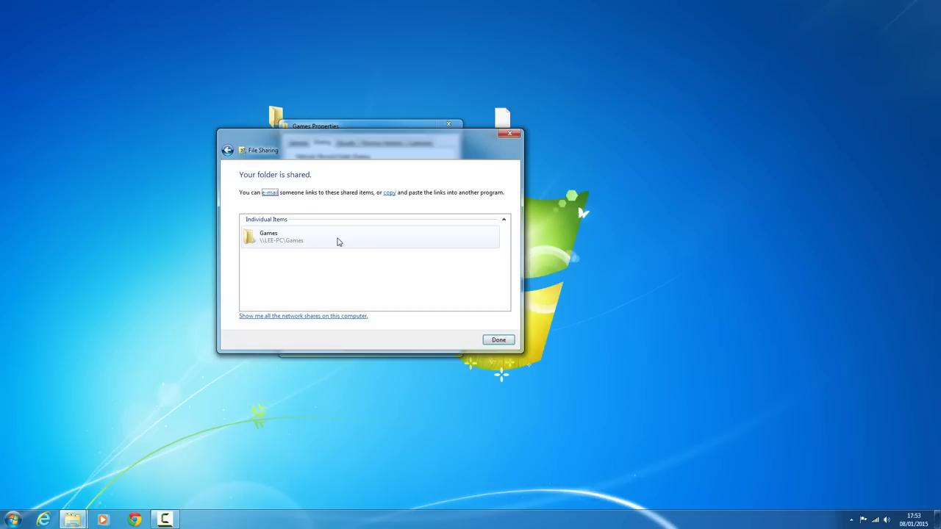
left_click(499, 340)
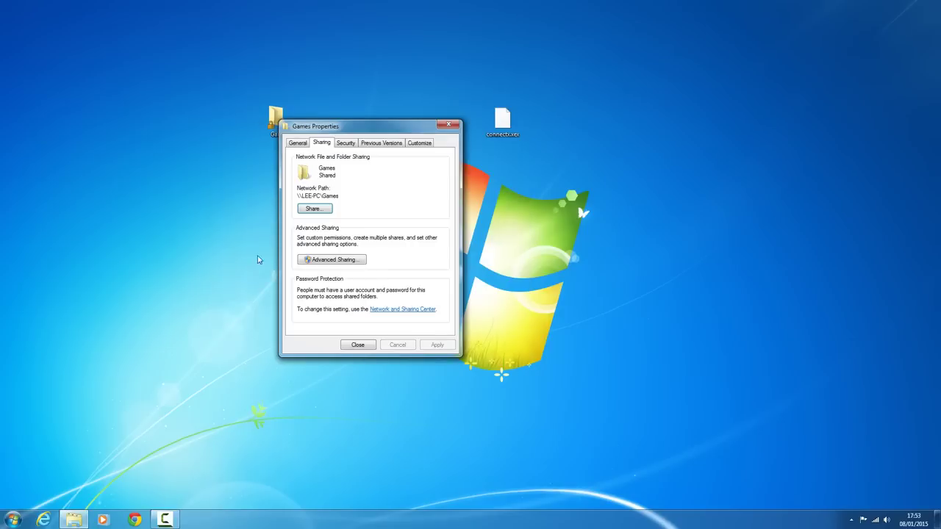
left_click(358, 345)
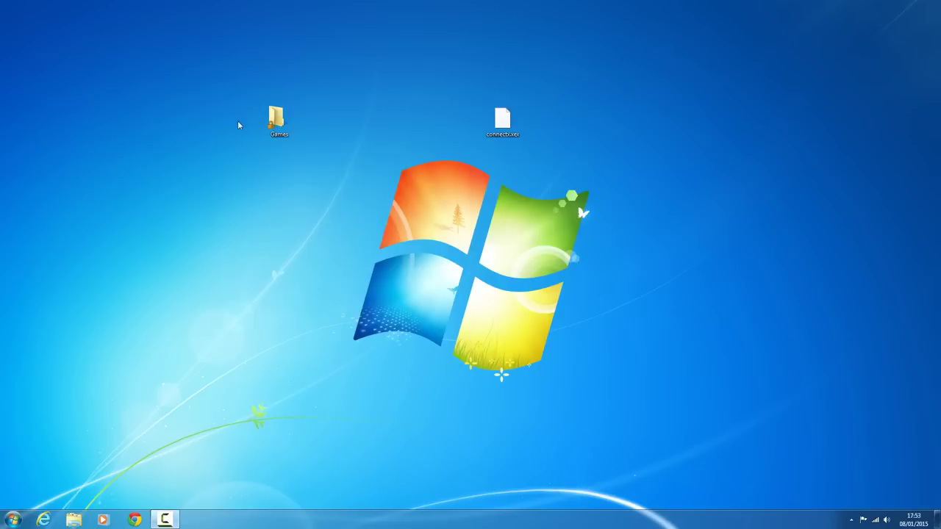
- Check the contents of the shared Games folder and close its window
left_click(278, 124)
double_click(278, 124)
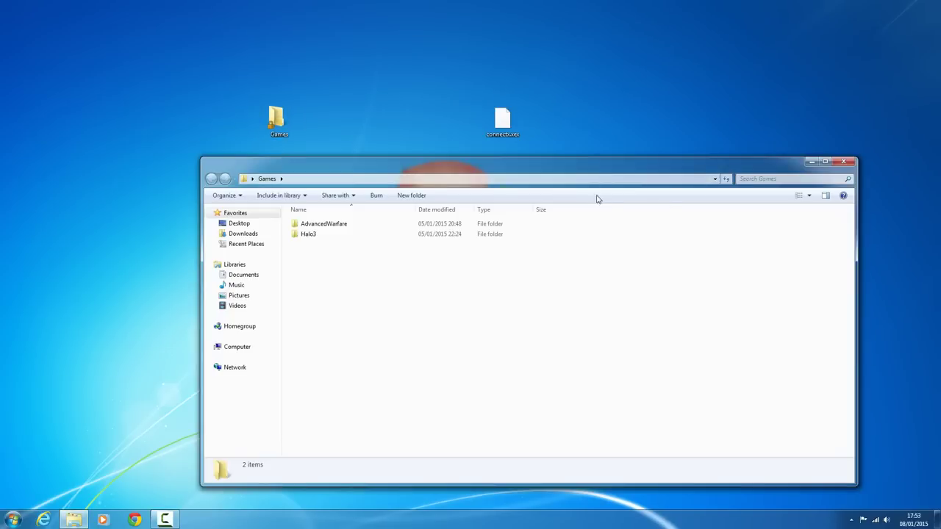
left_click_drag(602, 172, 578, 101)
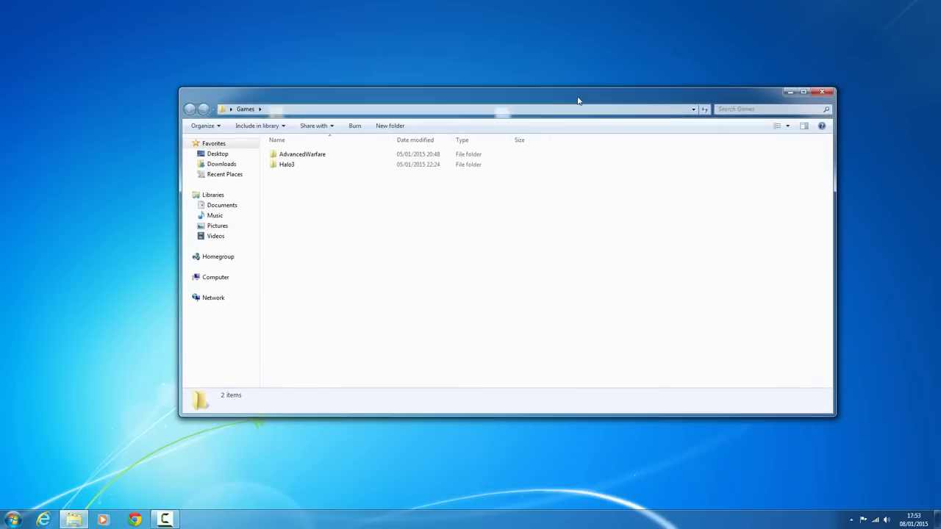
left_click(822, 93)
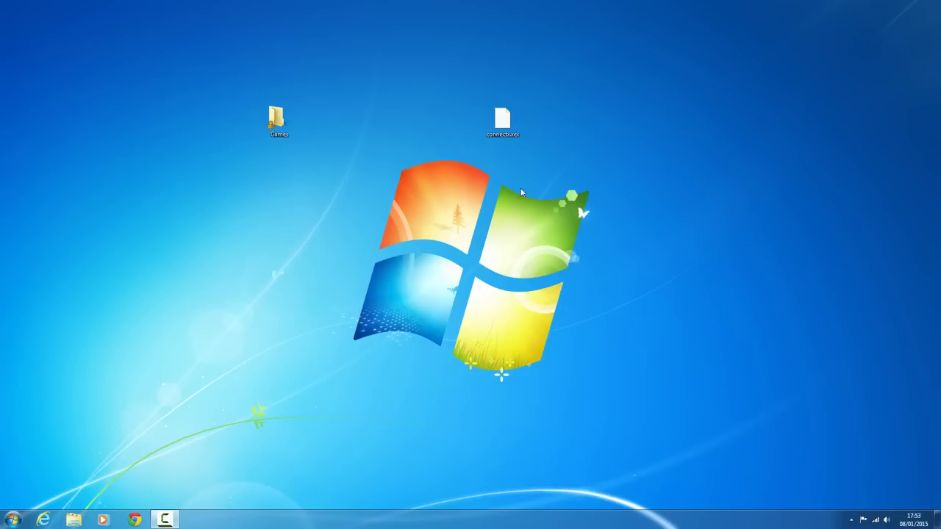
left_click_drag(206, 185, 380, 92)
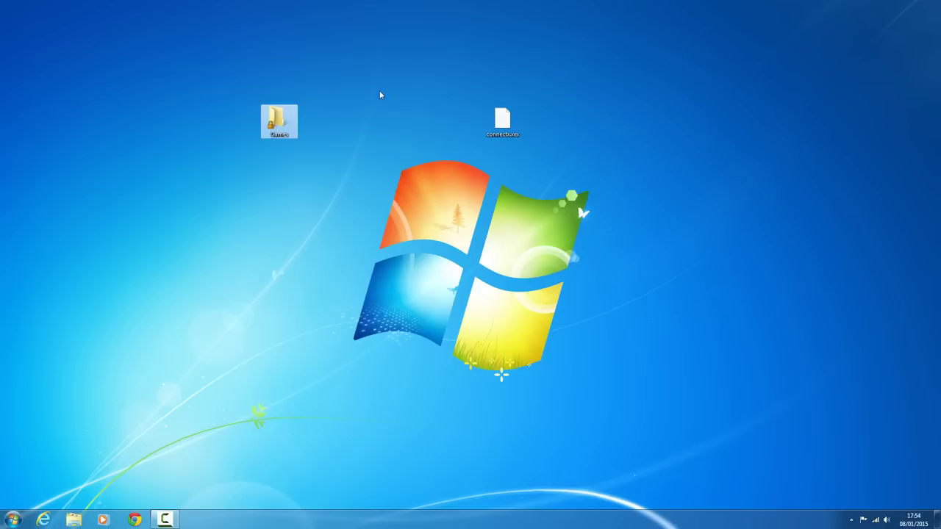
left_click(399, 103)
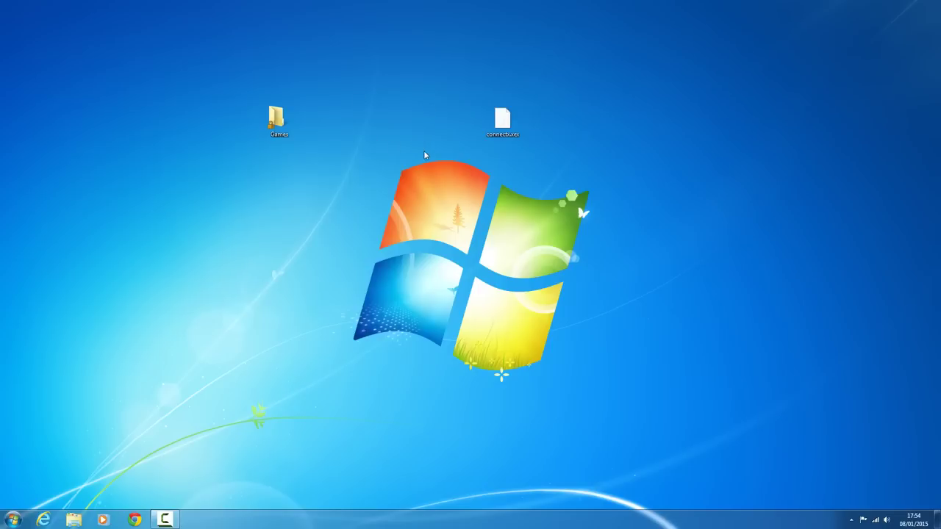
left_click_drag(424, 153, 617, 67)
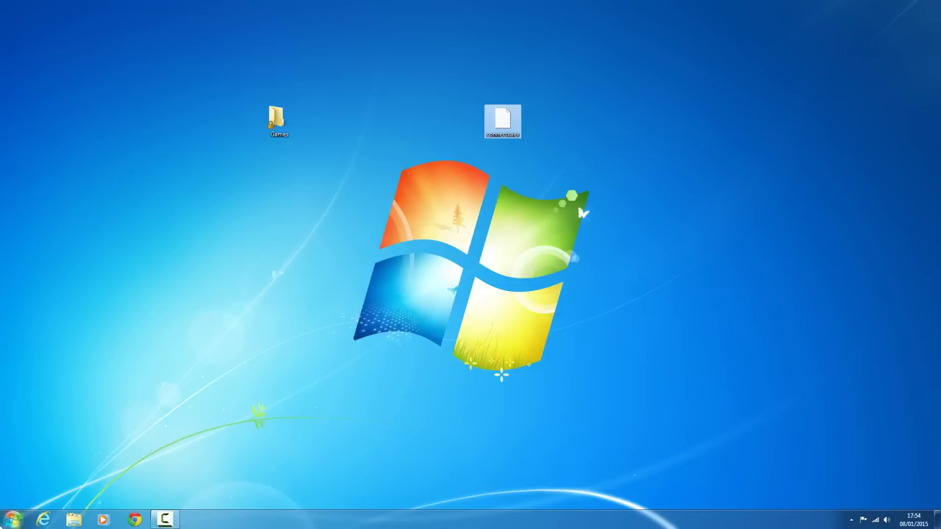
- Find and launch the FileZilla FTP client
left_click(13, 519)
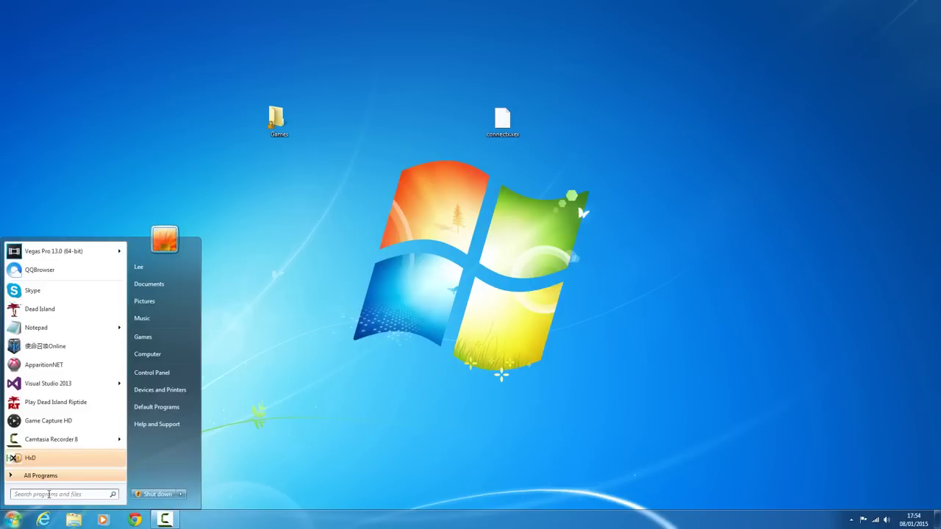
type("file")
key("Return")
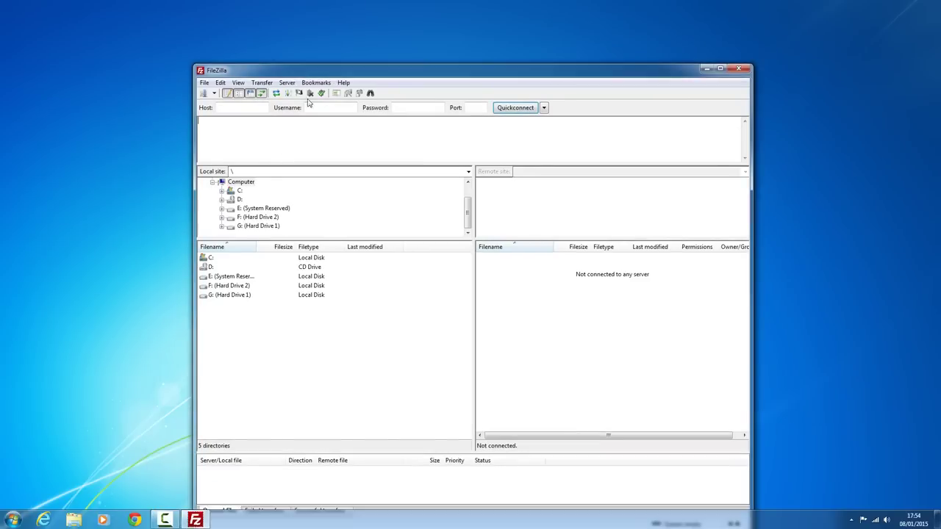
- Open Xbox 360 Neighborhood and close FileZilla
left_click(14, 520)
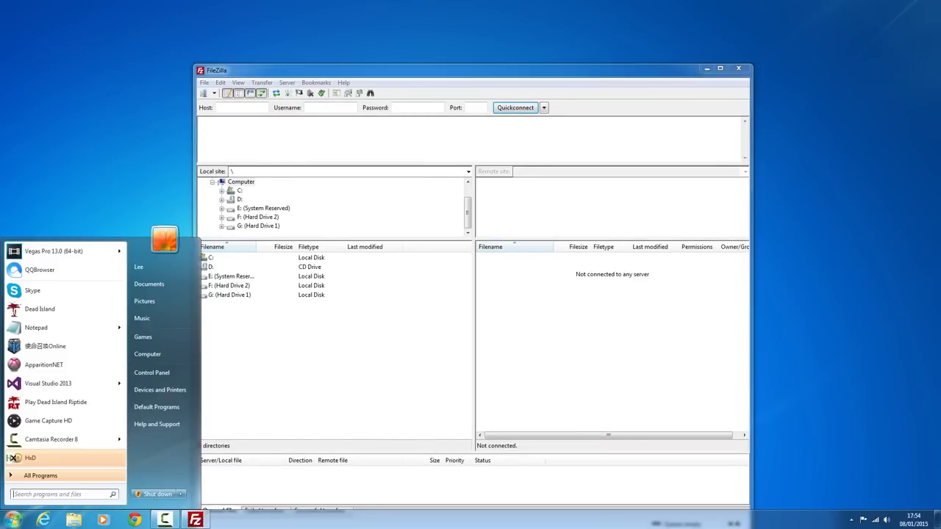
key("Escape")
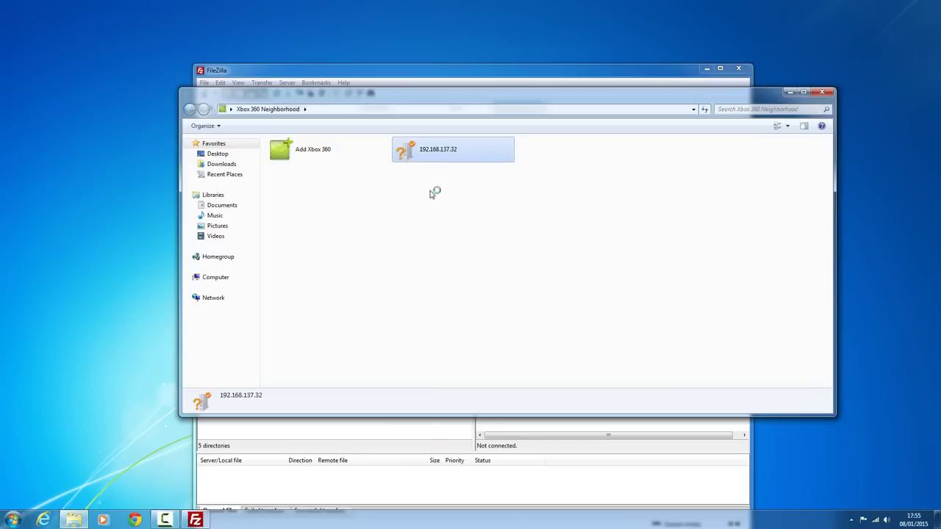
left_click(446, 78)
left_click(738, 68)
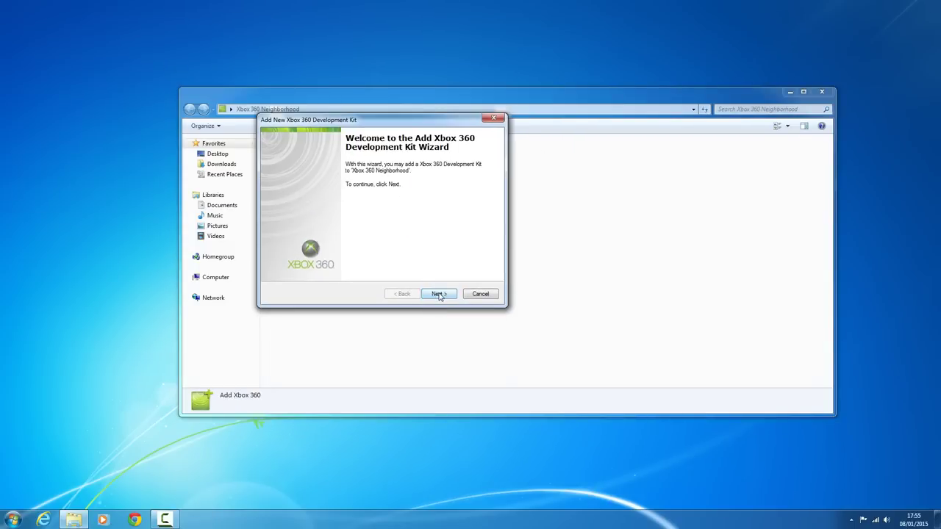
- Add the Xbox 360 Development Kit at IP address 192.168.137.55 without making it the default kit
left_click(438, 294)
type("192.168.137.55")
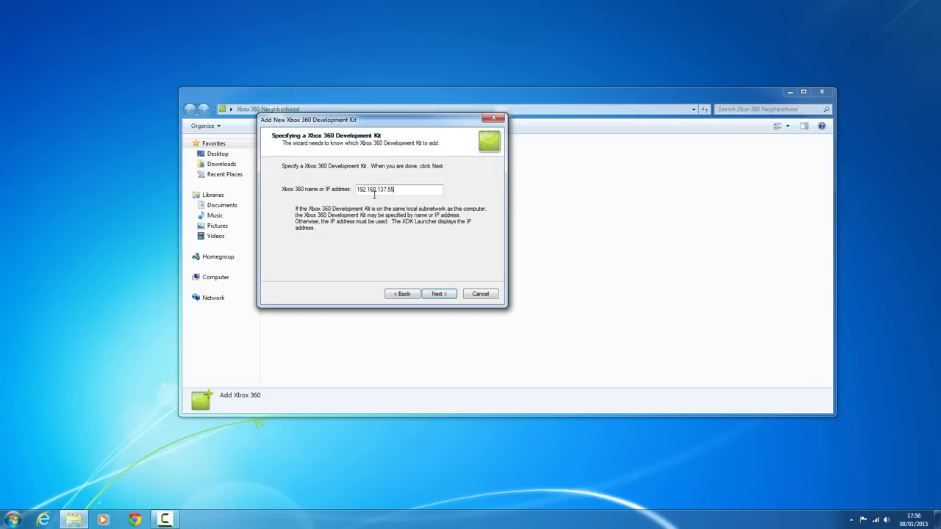
left_click(443, 295)
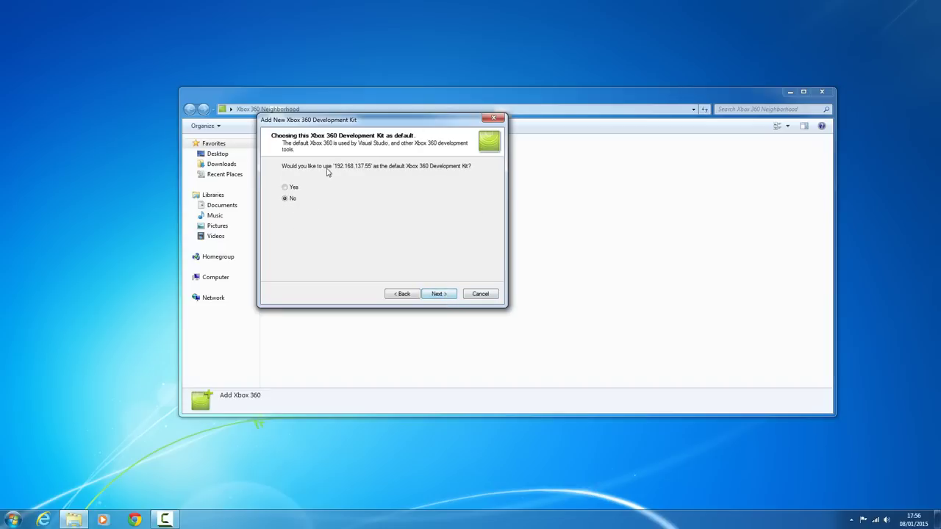
left_click(443, 295)
left_click(441, 295)
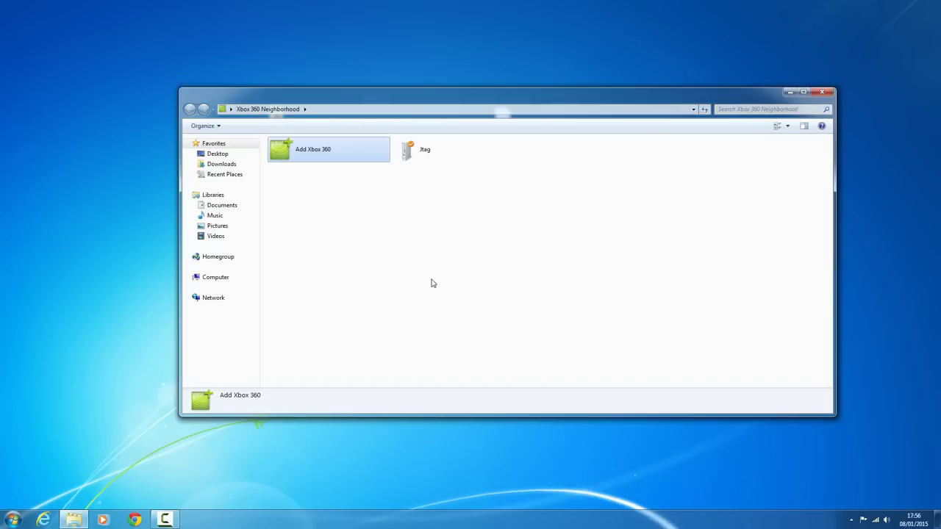
- Go to the Plugins folder inside FSD on the Jtag console's Volume (Hdd1:) and select FreestylePlugin.xex
double_click(434, 153)
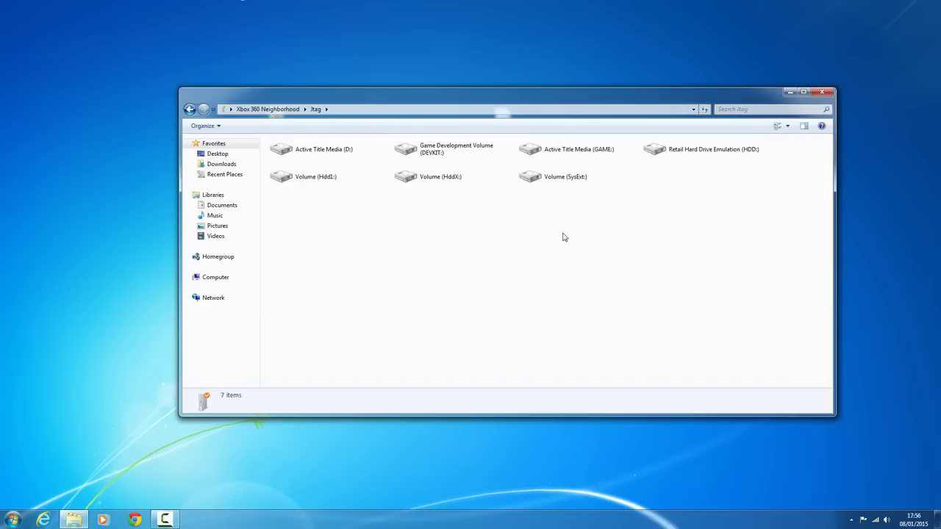
double_click(291, 186)
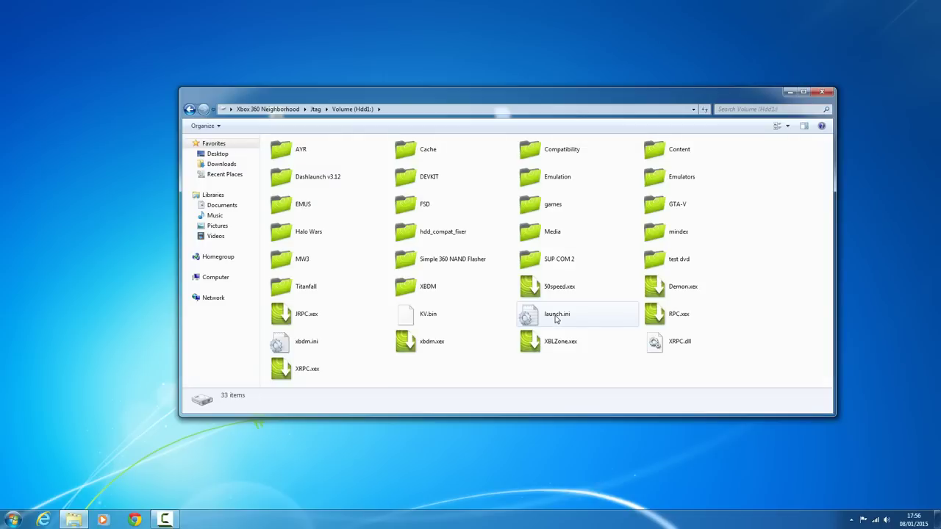
double_click(434, 206)
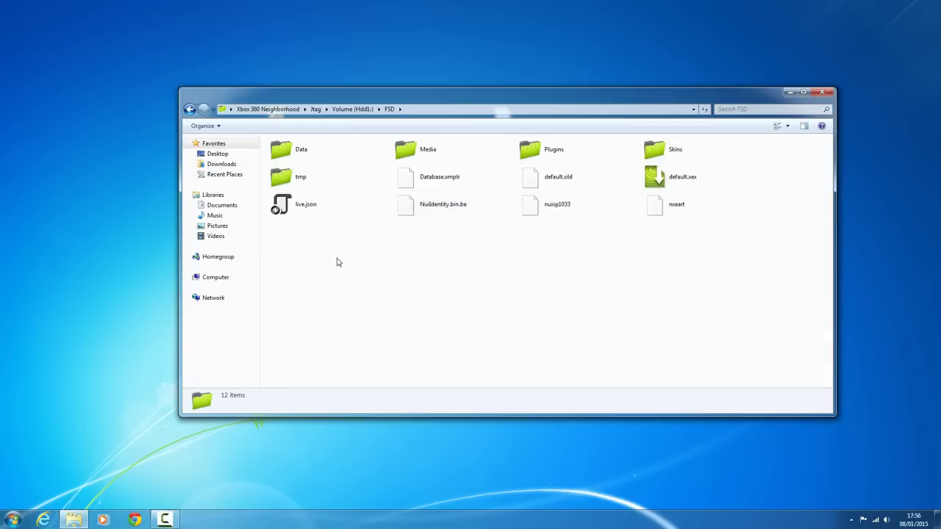
double_click(555, 150)
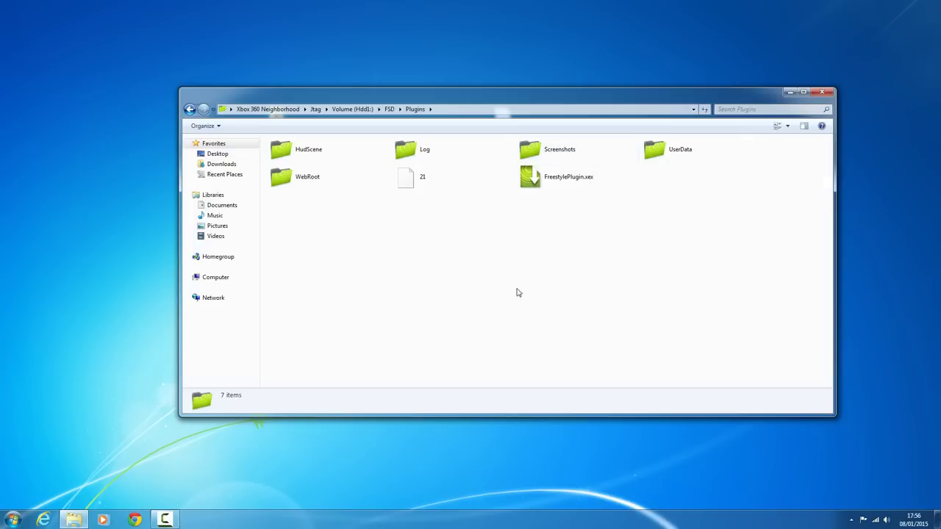
left_click(557, 180)
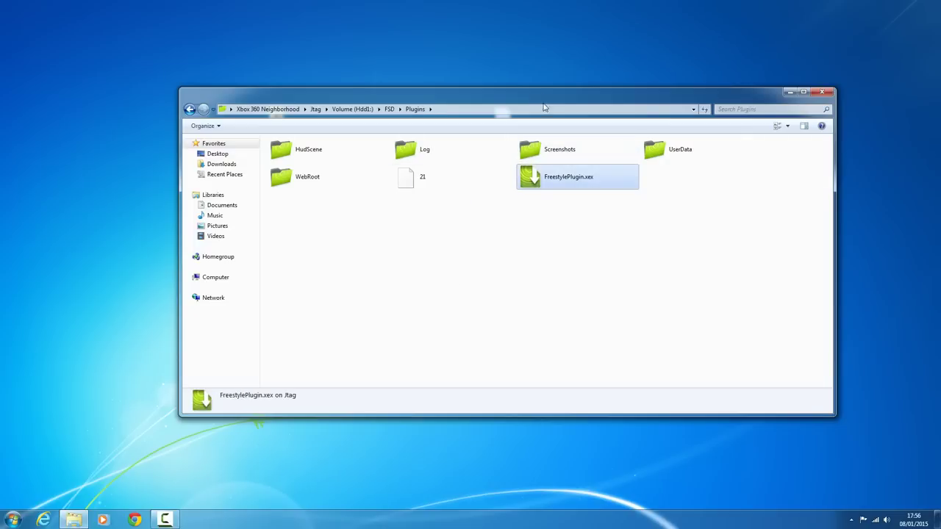
- Copy connectx.xex from the desktop into the console's FSD Plugins folder
left_click_drag(544, 108, 525, 176)
left_click(502, 121)
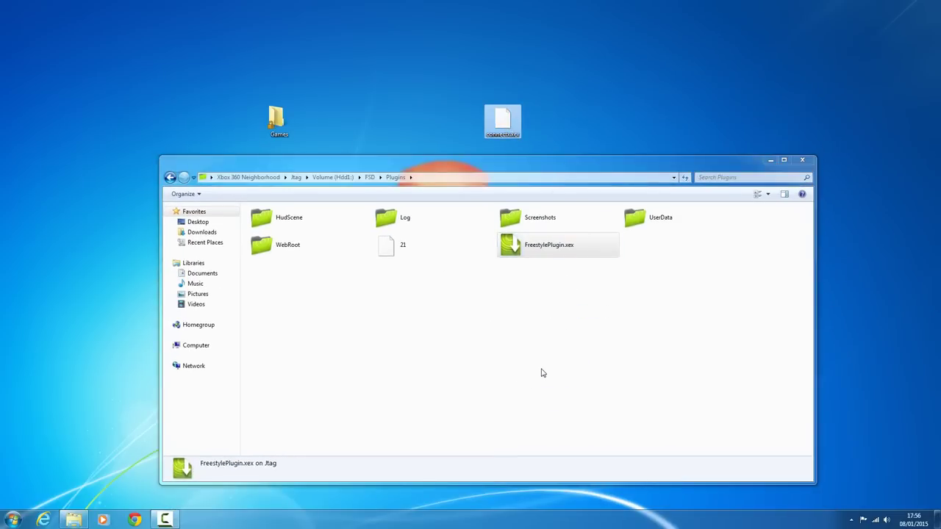
left_click_drag(516, 306, 742, 236)
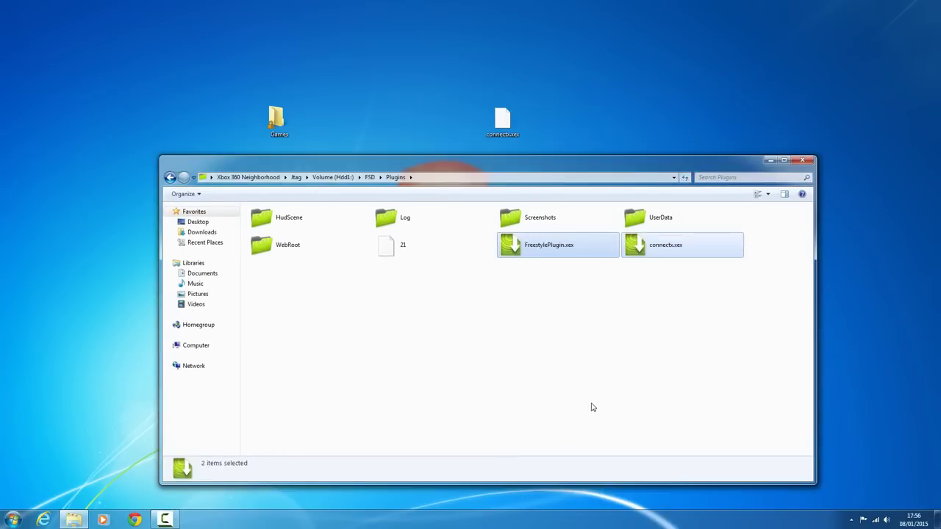
left_click(418, 403)
- Locate default.xex in the FSD folder on Volume (Hdd1:) and minimize the window to return to the desktop
left_click(170, 178)
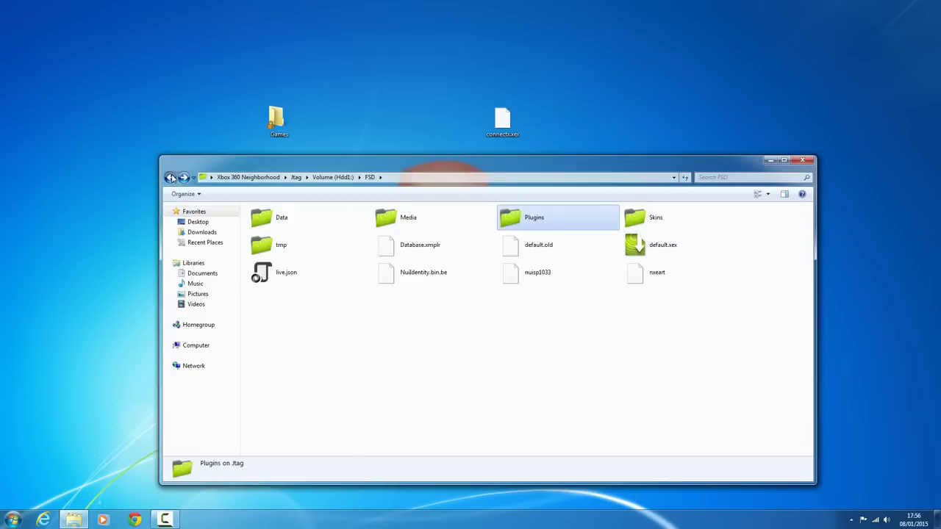
left_click(171, 177)
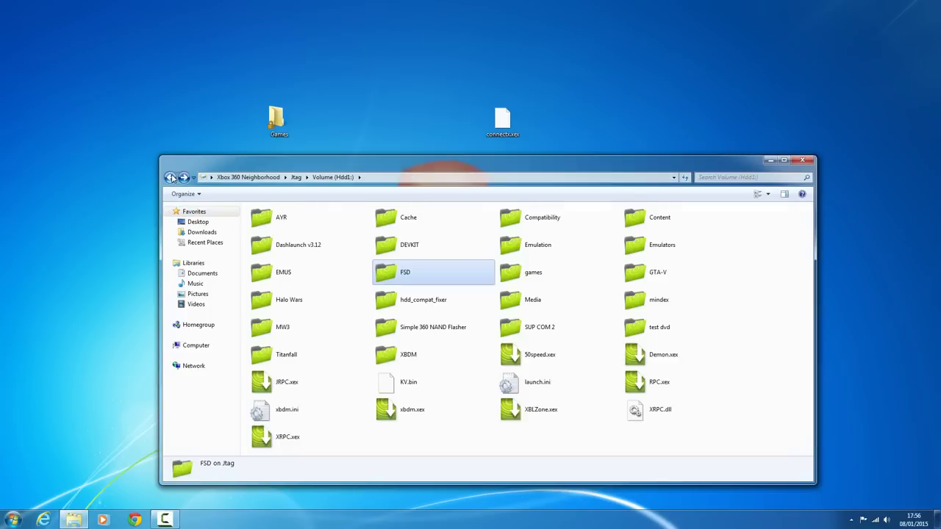
double_click(439, 275)
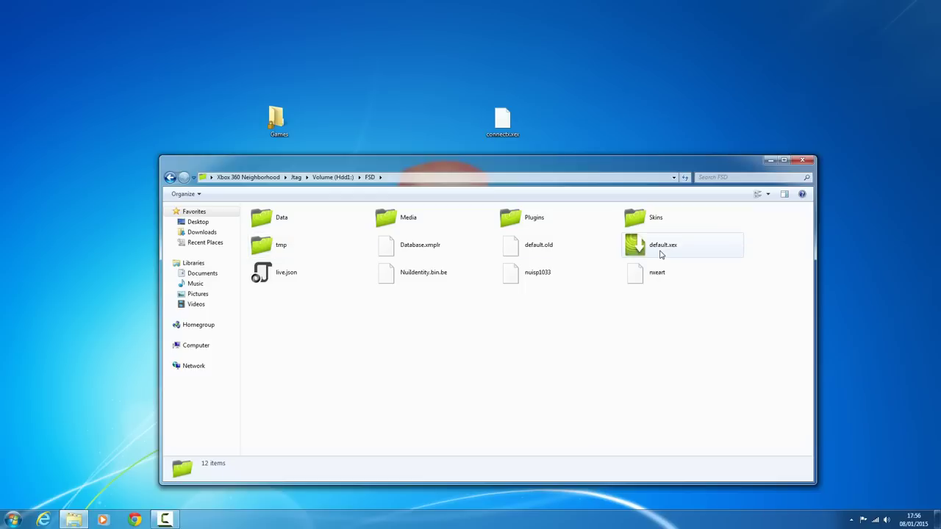
left_click(661, 247)
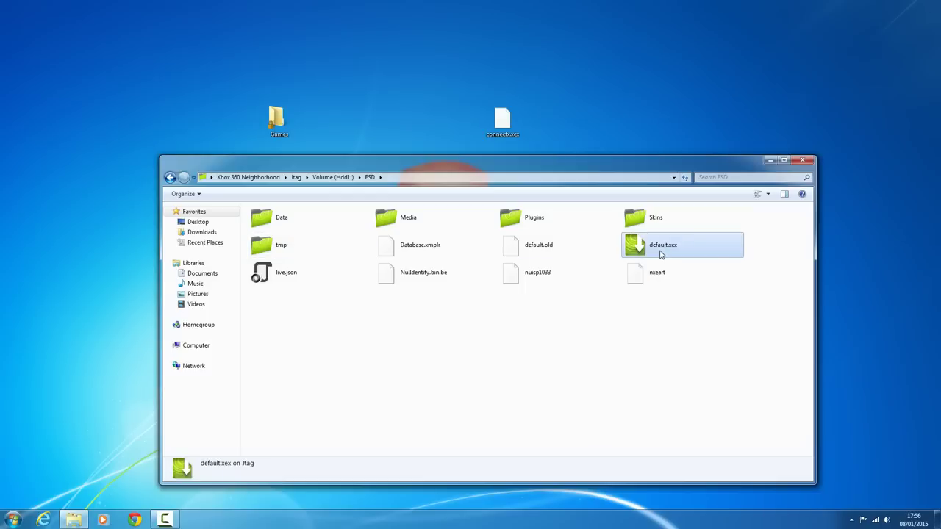
left_click(769, 161)
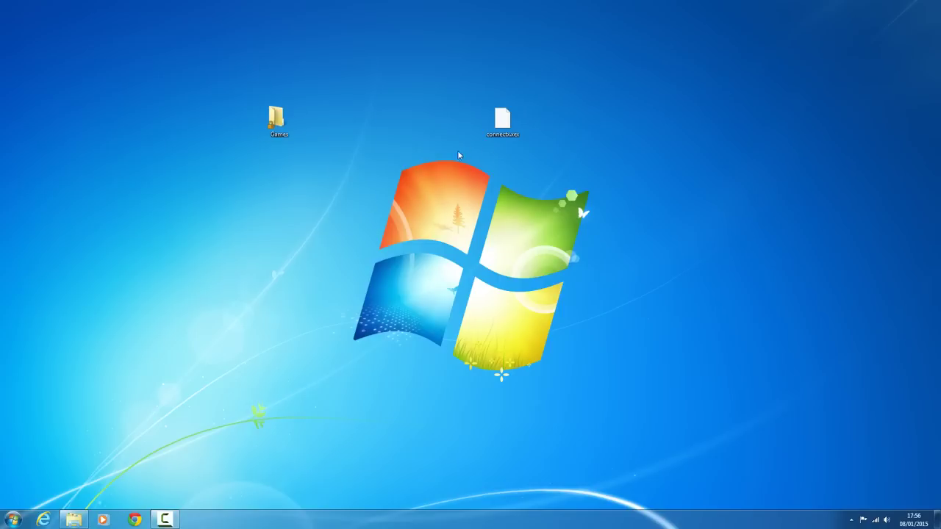
left_click_drag(459, 154, 658, 79)
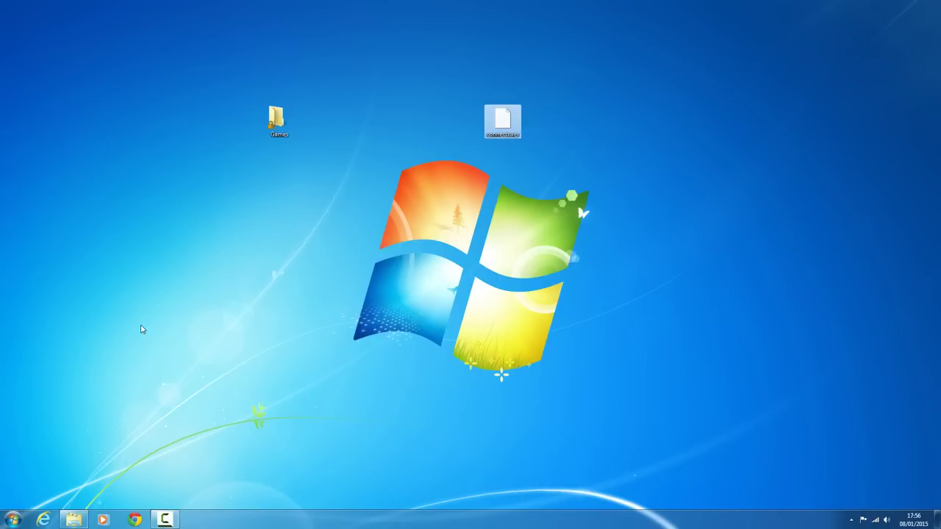
left_click(329, 21)
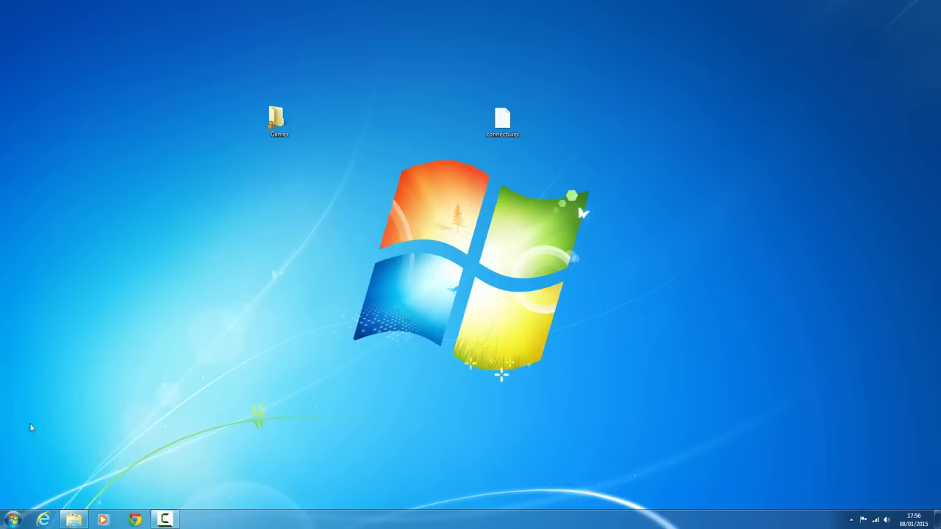
- Look up the PC's host name in a Command Prompt and close it
left_click(13, 520)
type("cmd")
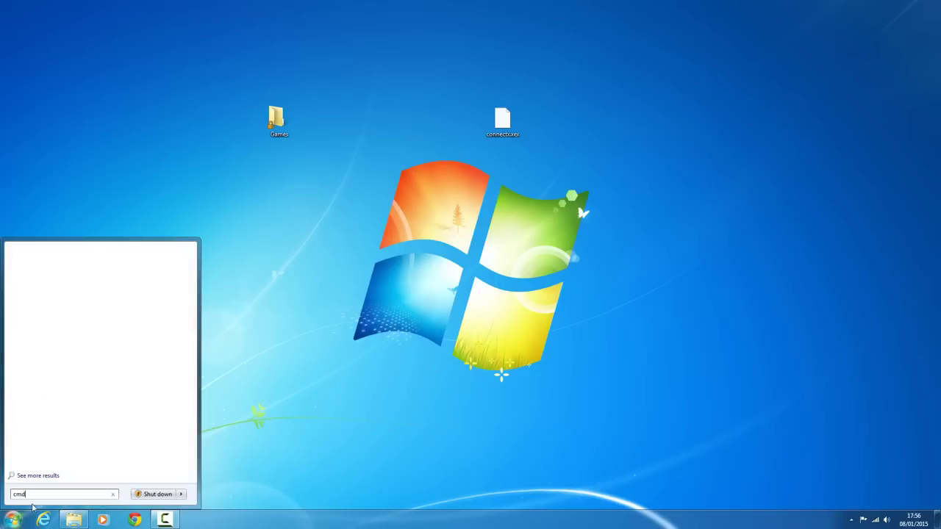
key("Return")
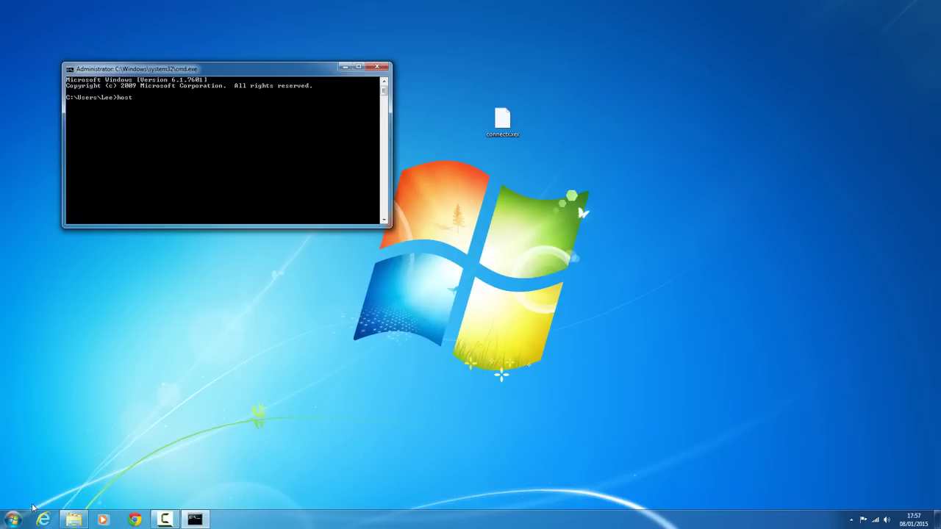
key("Return")
left_click(388, 67)
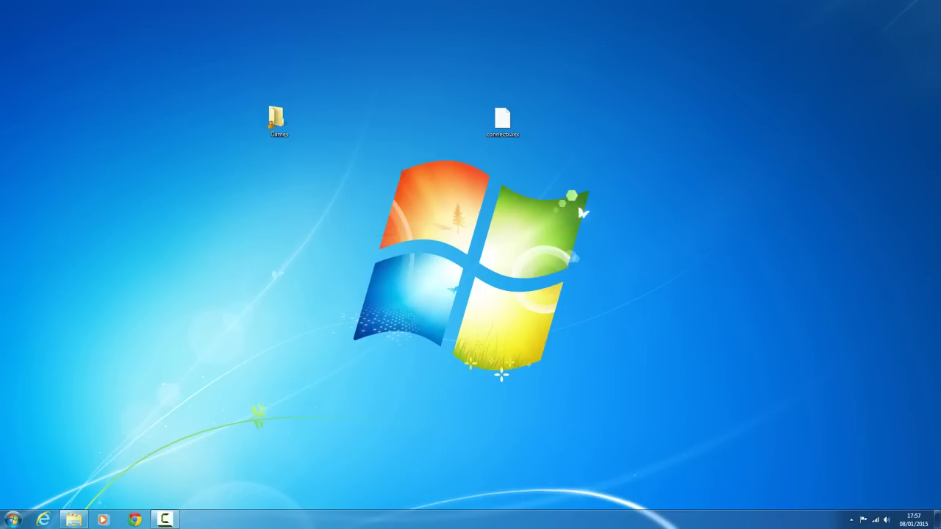
- Check the computer name in the Computer's system properties and close the window
left_click(13, 520)
right_click(154, 355)
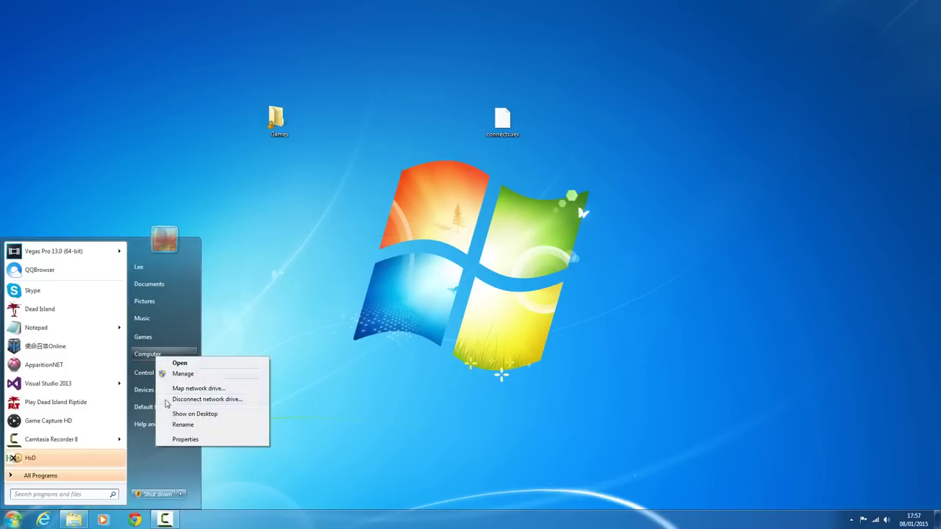
left_click(184, 443)
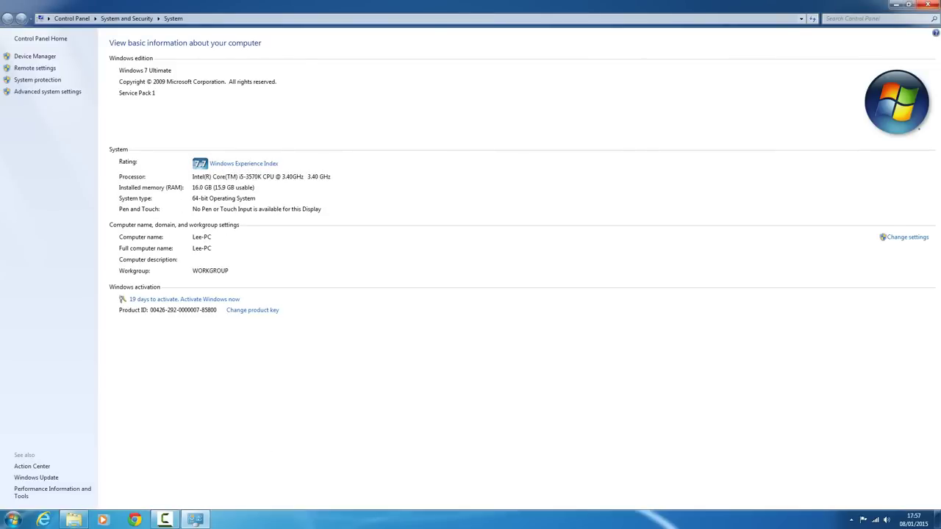
left_click(928, 4)
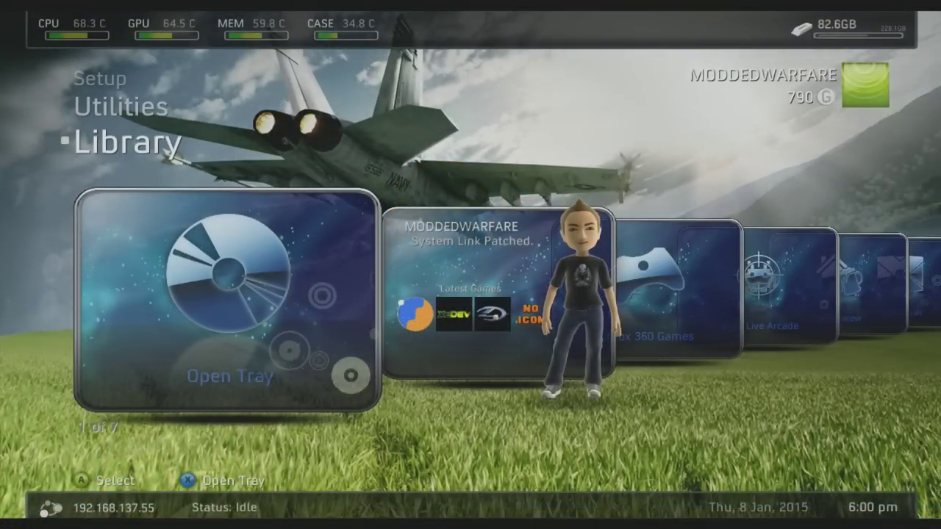
- Switch to Freestyle Dash on the Xbox 360 and open Plugin Settings from its Setup section
key("Up")
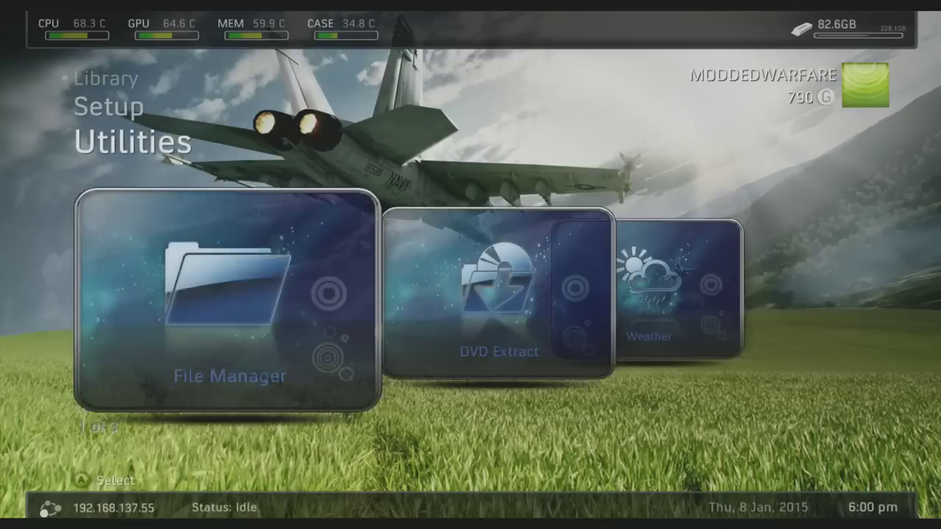
key("Up")
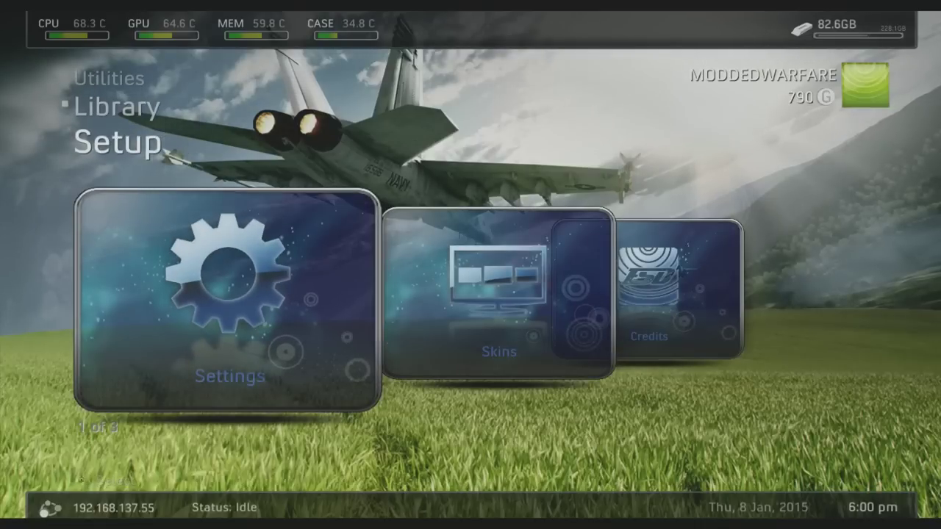
key("Return")
key("Down")
key("Down")
key("Down")
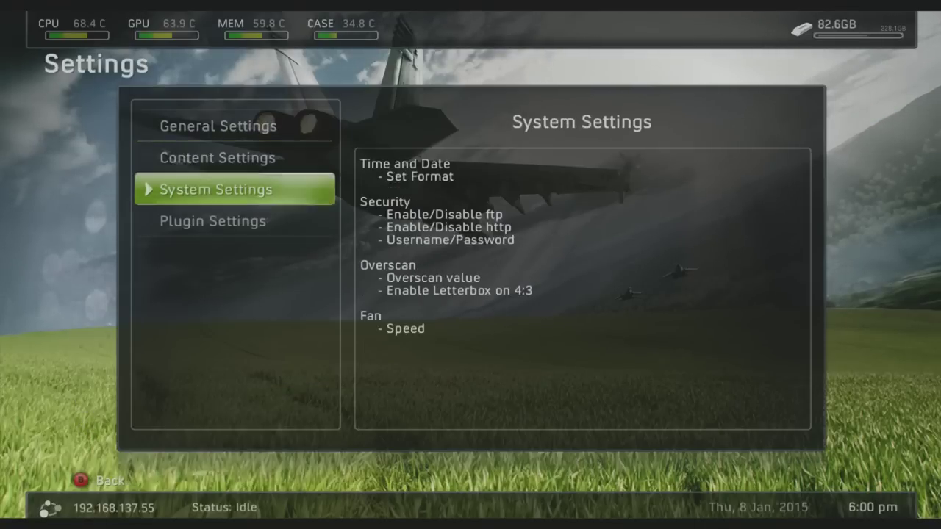
key("Return")
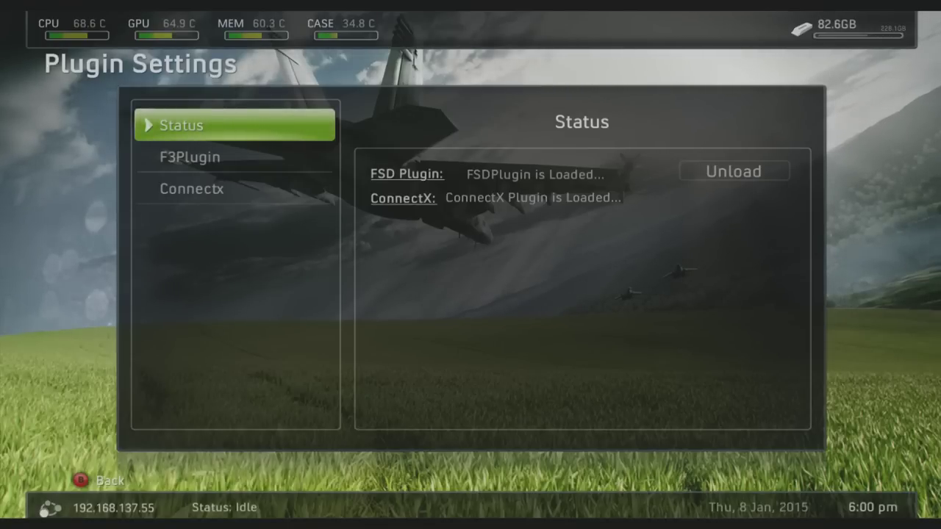
- Check the plugin Status page and bring up the Connectx settings page
key("Down")
key("Down")
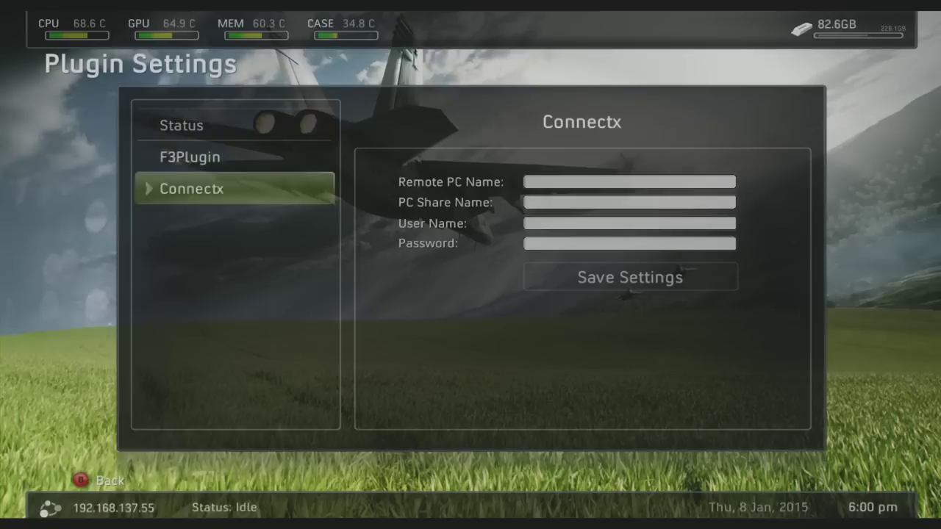
key("Up")
key("Up")
key("Down")
key("Down")
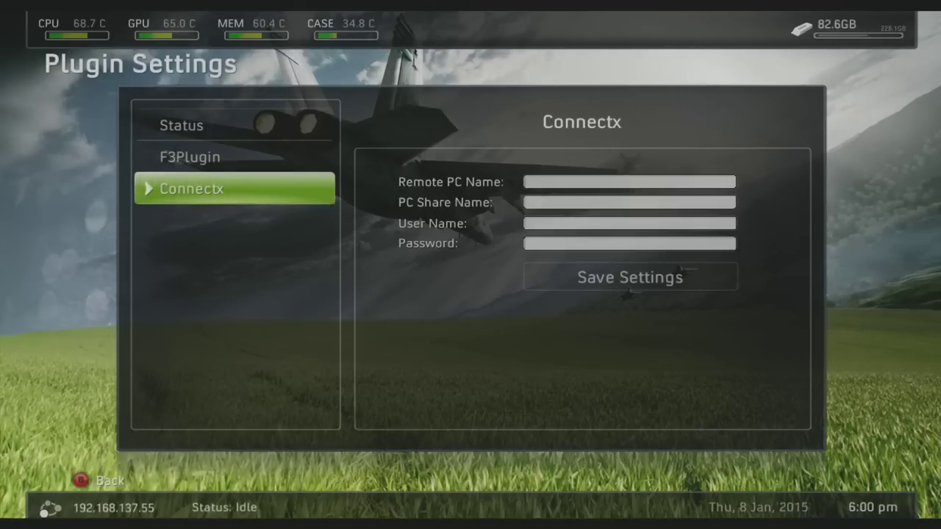
- Review the Connectx connection fields from Remote PC Name through Password
key("Right")
key("Down")
key("Down")
key("Down")
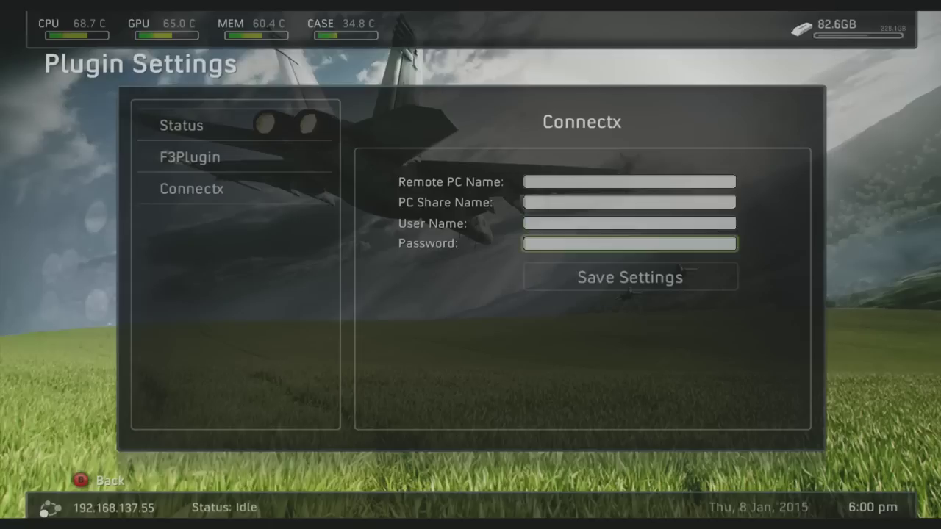
key("Up")
key("Up")
key("Up")
key("Down")
key("Down")
key("Down")
key("Up")
key("Up")
key("Up")
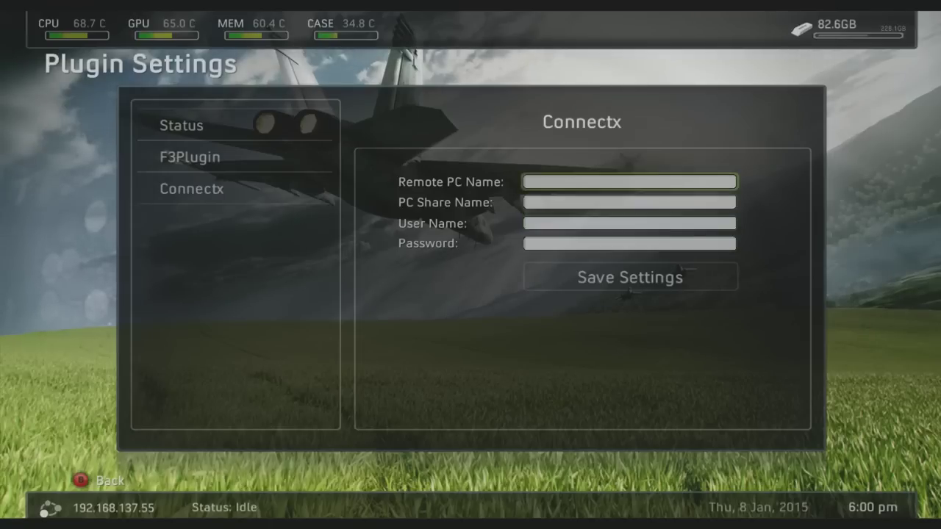
key("Down")
key("Up")
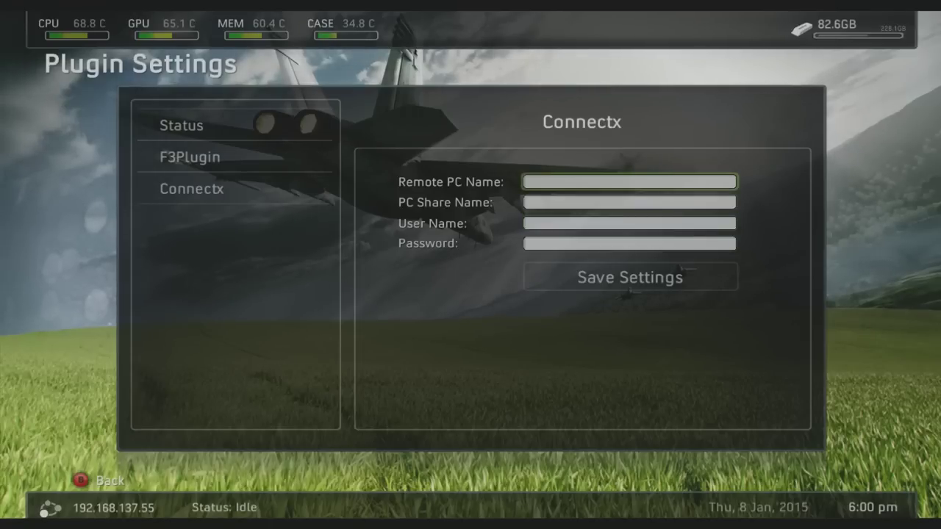
- Enter the part of the PC's computer name before the hyphen, in capital letters, as the Remote PC Name
key("Return")
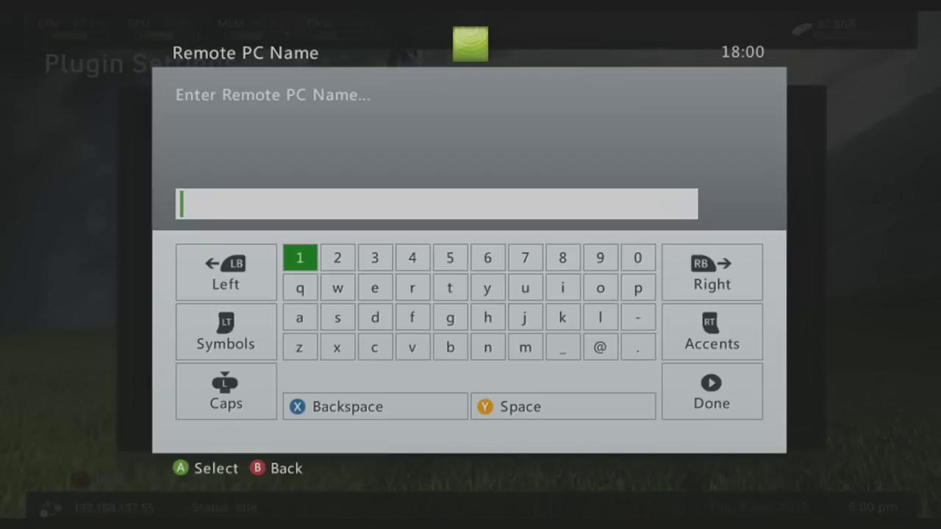
key("Down")
key("Down")
key("Left")
key("Down")
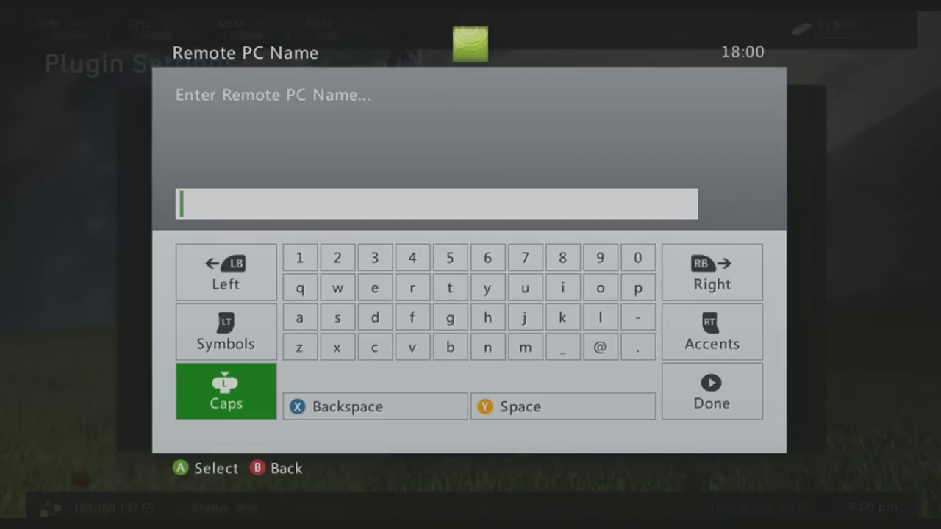
key("Return")
key("Up")
key("Right")
key("Right")
key("Right")
key("Right")
key("Right")
key("Right")
key("Right")
key("Right")
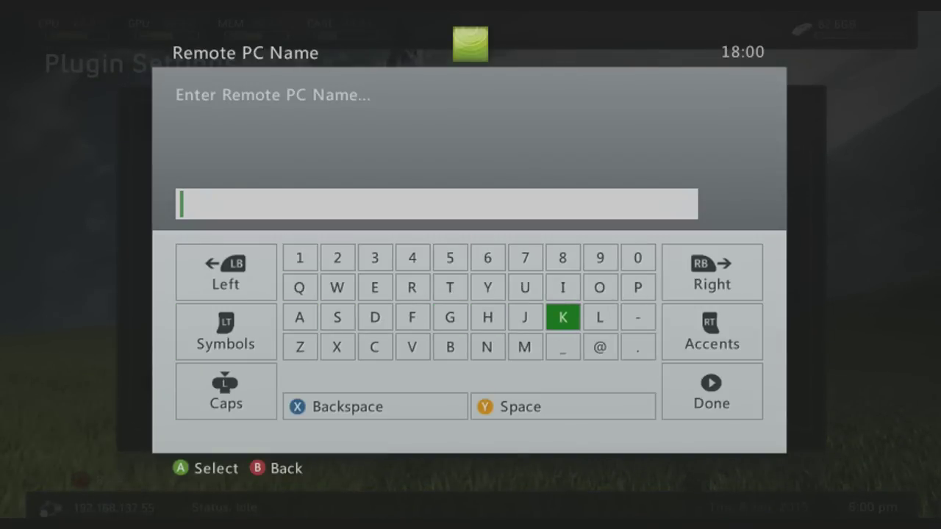
key("Right")
key("Return")
key("Left")
key("Left")
key("Left")
key("Left")
key("Left")
key("Left")
key("Up")
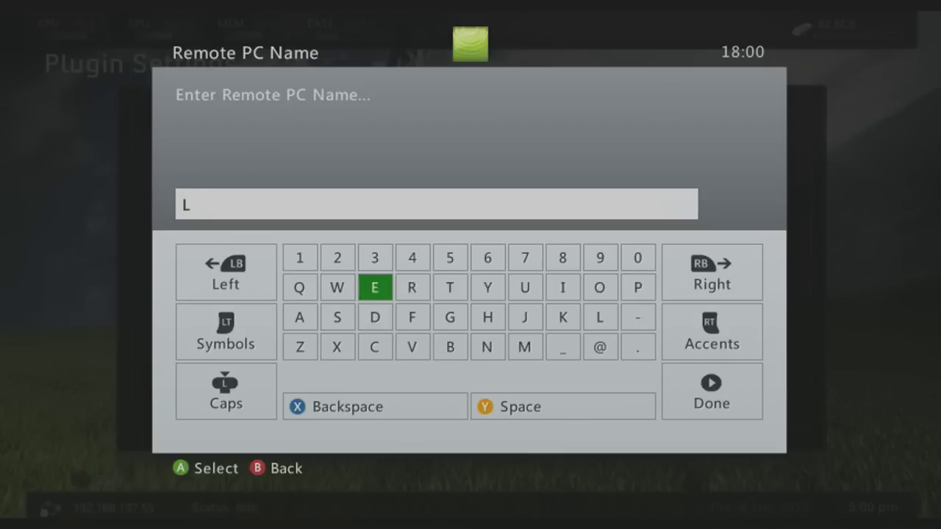
key("Return")
key("Return")
- Complete the Remote PC Name with the suffix -PC in capitals and confirm the entry
key("Down")
key("Right")
key("Right")
key("Right")
key("Right")
key("Right")
key("Right")
key("Right")
key("Right")
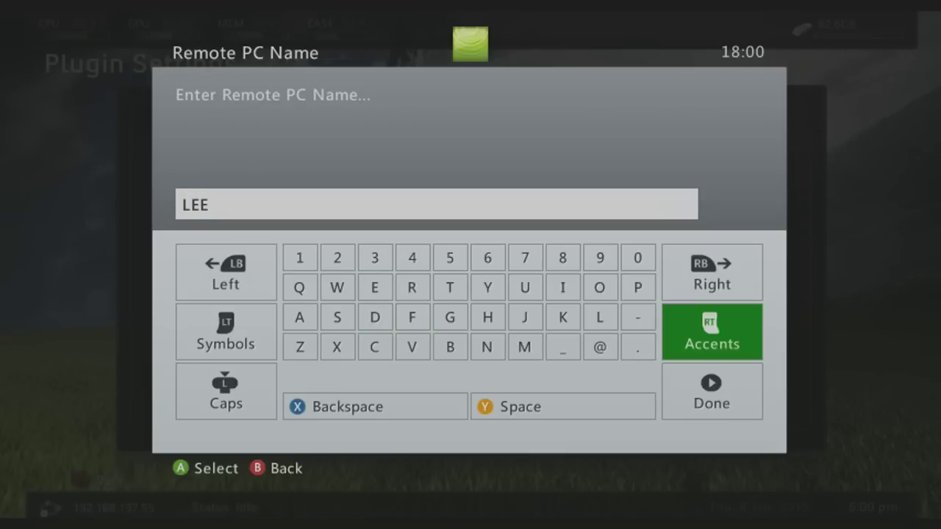
key("Left")
key("Return")
key("Up")
key("Return")
key("Down")
key("Left")
key("Left")
key("Left")
key("Left")
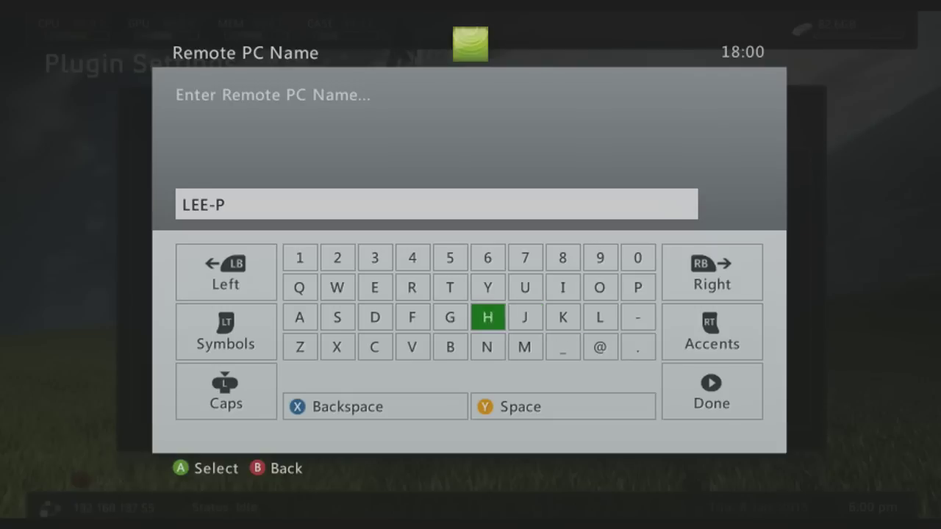
key("Left")
key("Left")
key("Left")
key("Down")
key("Return")
key("Up")
key("Up")
key("Right")
key("Right")
key("Right")
key("Right")
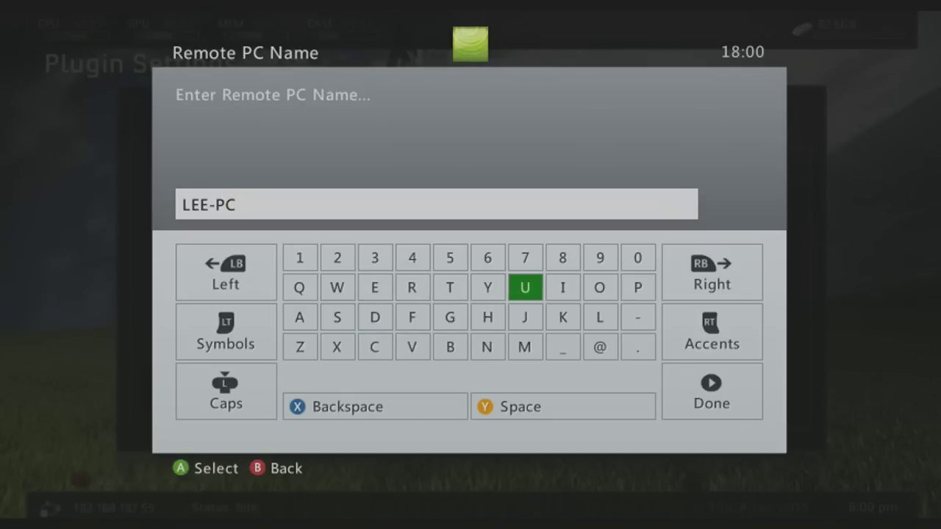
key("Right")
key("Down")
key("End")
key("Return")
- Set the PC Share Name to Games, with only the first letter capitalised
key("Down")
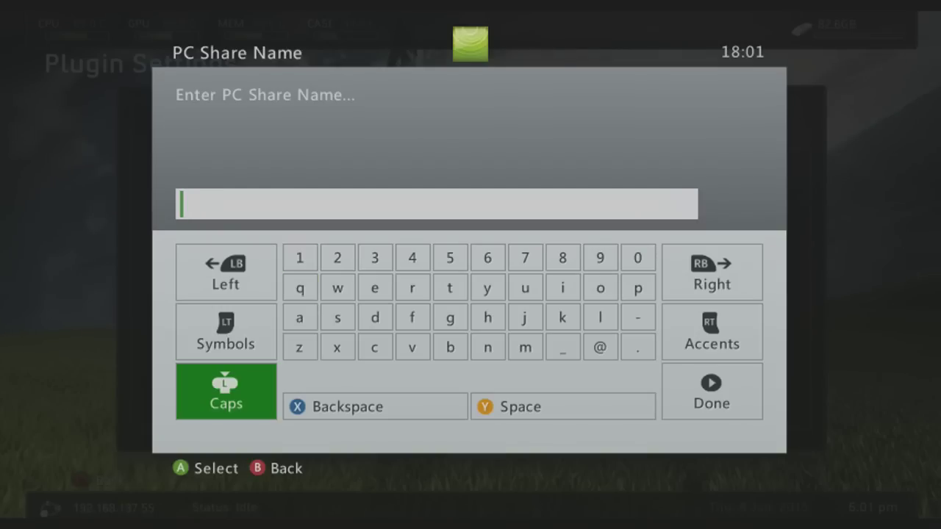
key("Up")
key("Down")
key("Return")
key("Up")
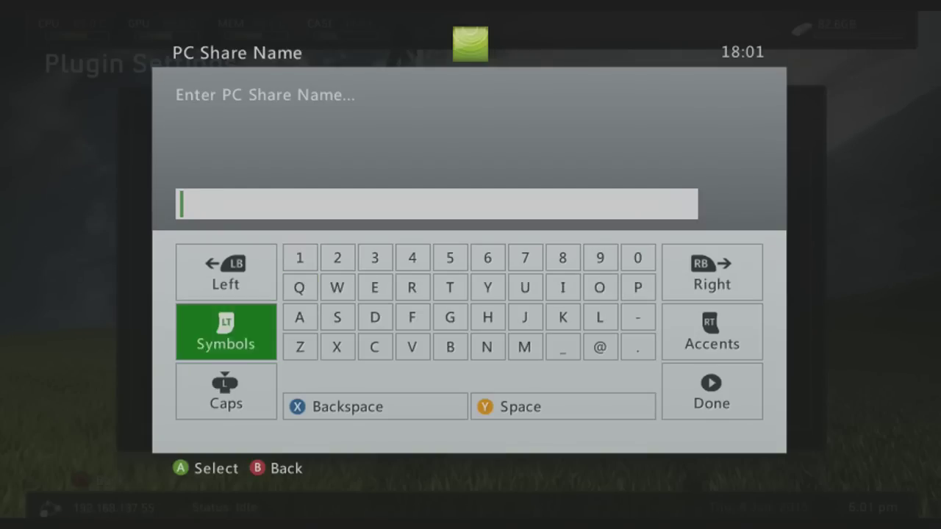
key("Right")
key("Right")
key("Right")
key("Right")
key("Right")
key("Return")
key("Left")
key("Left")
key("Left")
key("Left")
key("Left")
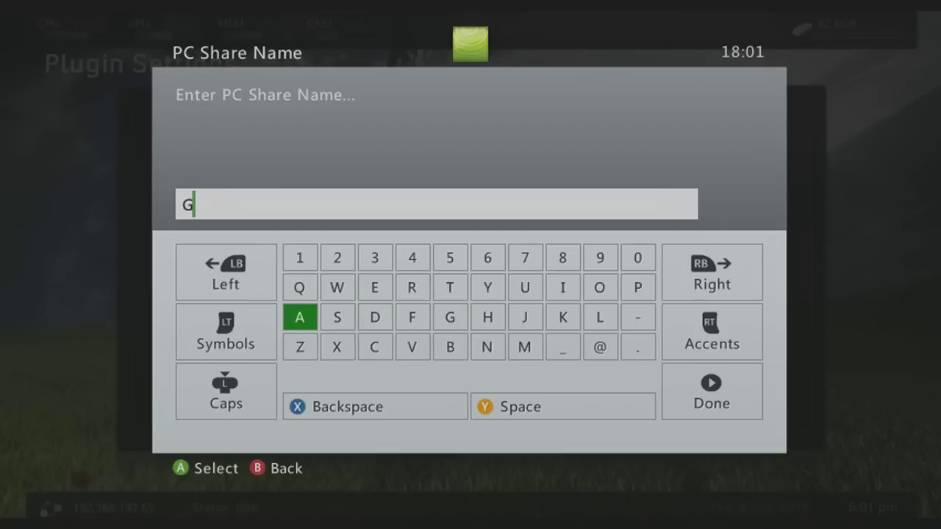
key("Down")
key("Return")
key("Up")
key("Right")
key("Return")
key("Down")
key("Right")
key("Right")
key("Right")
key("Right")
key("Right")
key("Right")
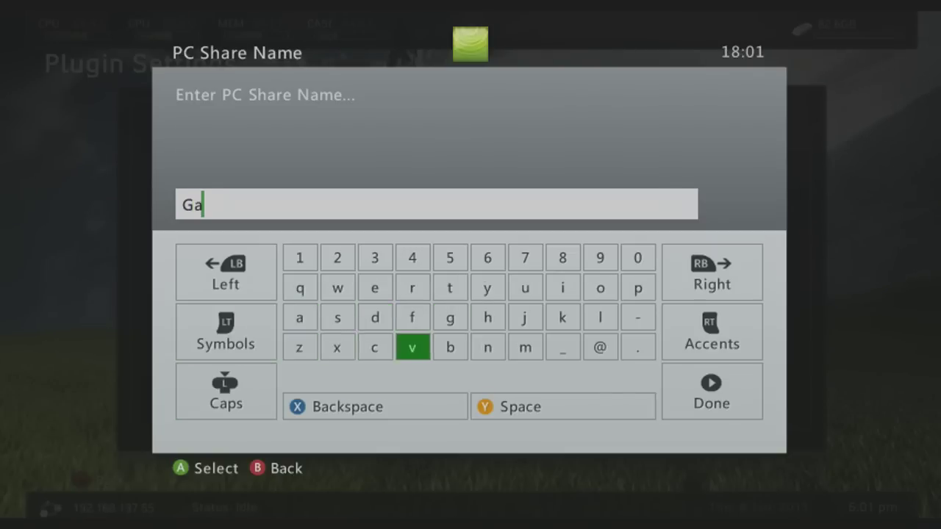
key("Return")
key("Left")
key("Left")
key("Left")
key("Left")
key("Up")
key("Up")
key("Return")
key("Down")
key("Left")
key("Return")
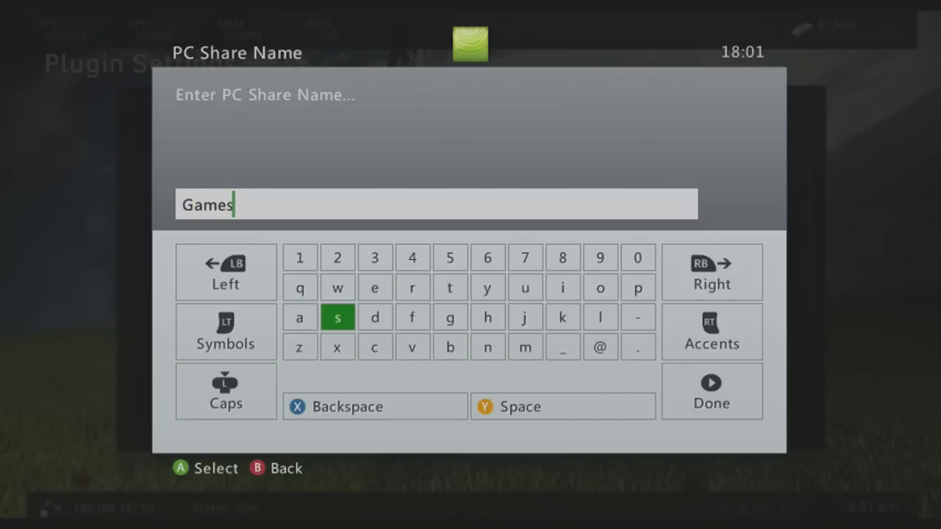
key("Return")
- Enter the PC account's user name as the Connectx User Name, with only the first letter capitalised
key("Down")
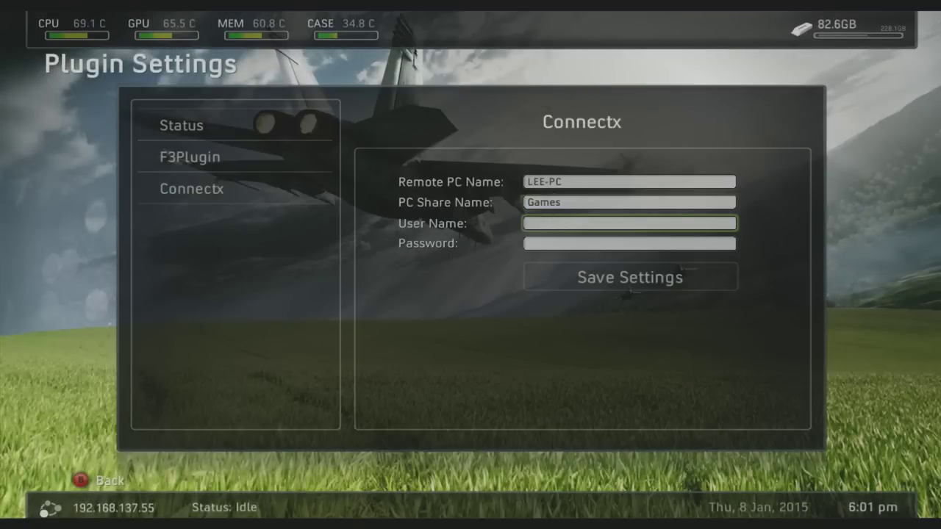
key("Return")
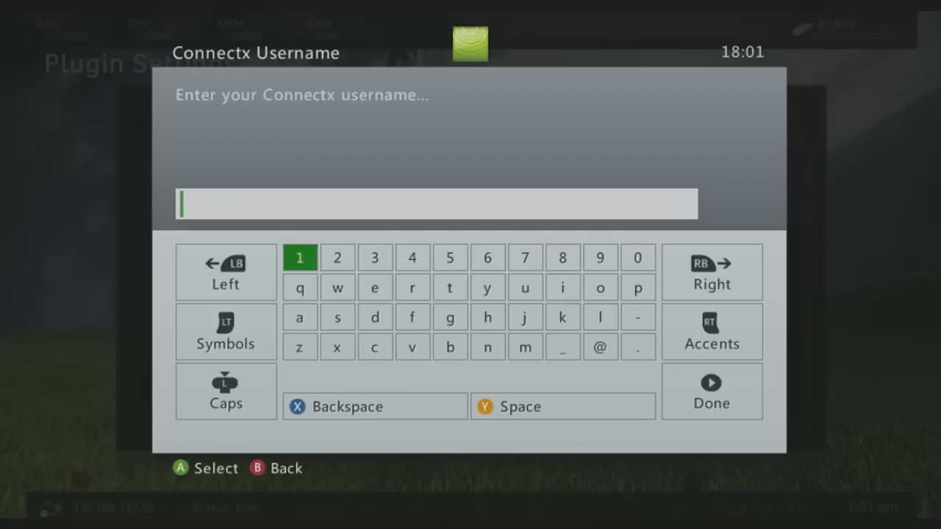
key("Down")
key("Down")
key("Down")
key("Up")
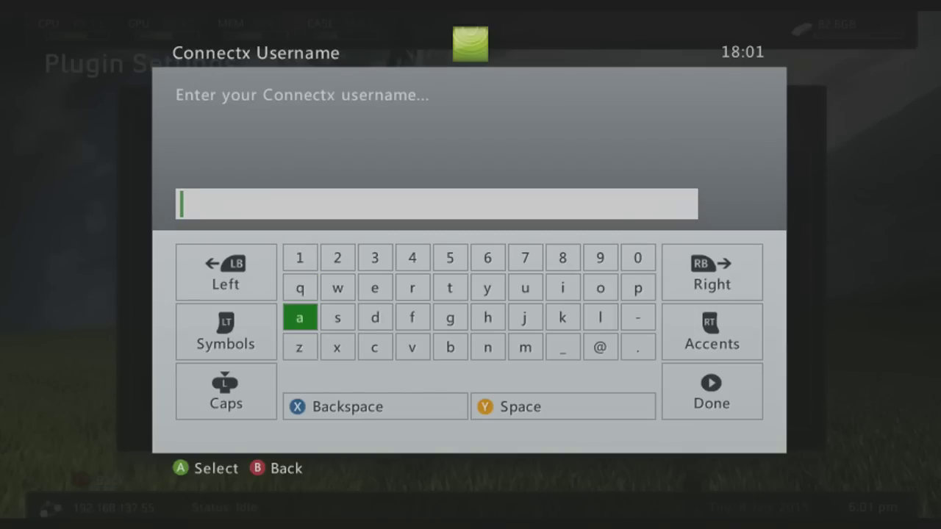
key("Down")
key("Left")
key("Down")
key("Return")
key("Up")
key("Right")
key("Right")
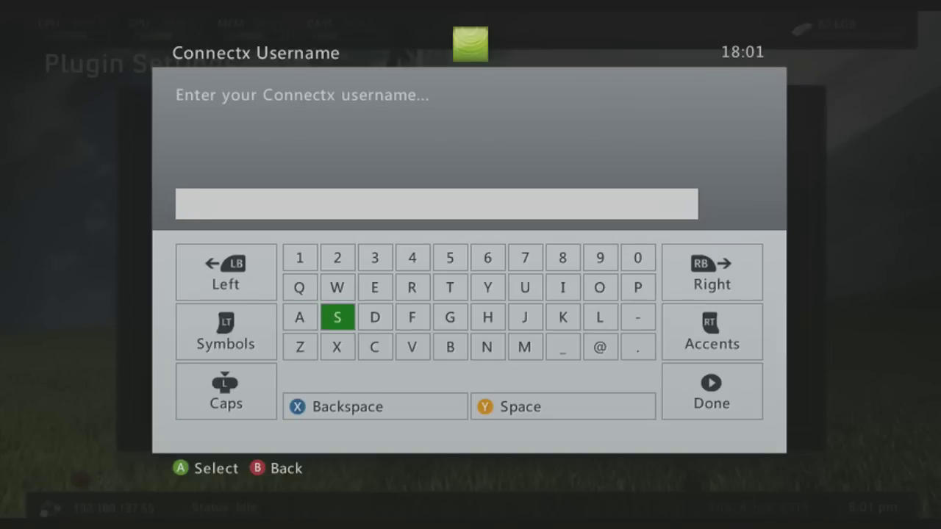
key("Right")
key("Right")
key("Right")
key("Right")
key("Right")
key("Right")
key("Right")
key("Return")
key("Left")
key("Left")
key("Left")
key("Left")
key("Left")
key("Left")
key("Left")
key("Left")
key("Left")
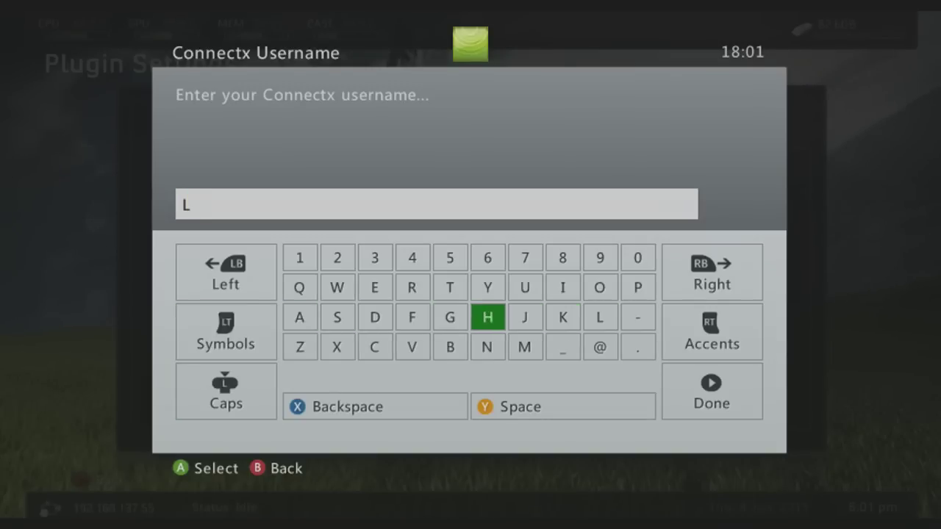
key("Down")
key("Return")
key("Up")
key("Right")
key("Right")
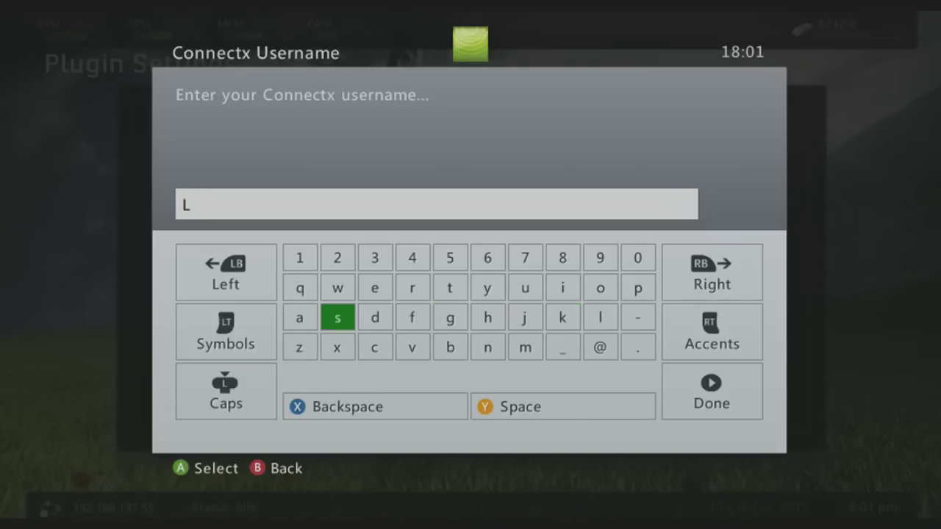
key("Up")
key("Right")
key("Return")
key("Return")
key("End")
key("Return")
- Finish the Connectx User Name entry and confirm it
key("Down")
key("Return")
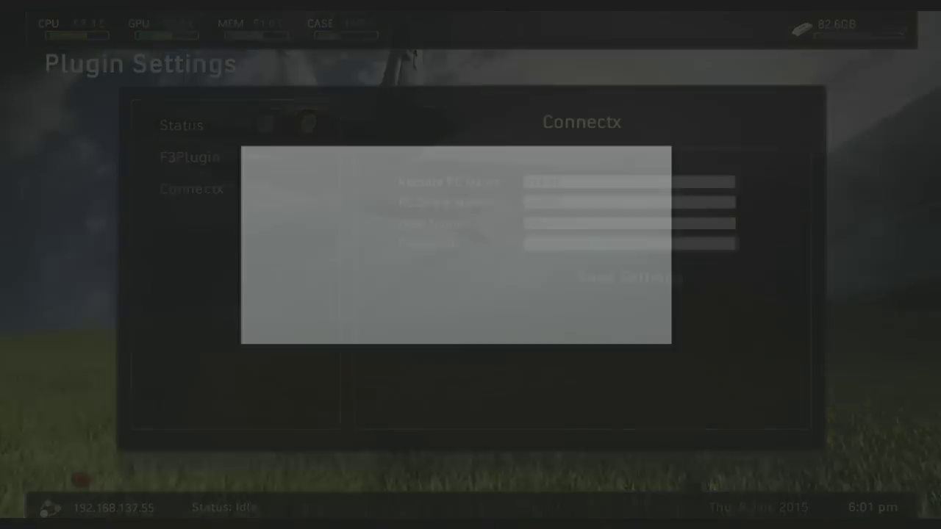
- Enter the PC account's password as the Connectx Password and confirm the entry
key("Down")
key("Down")
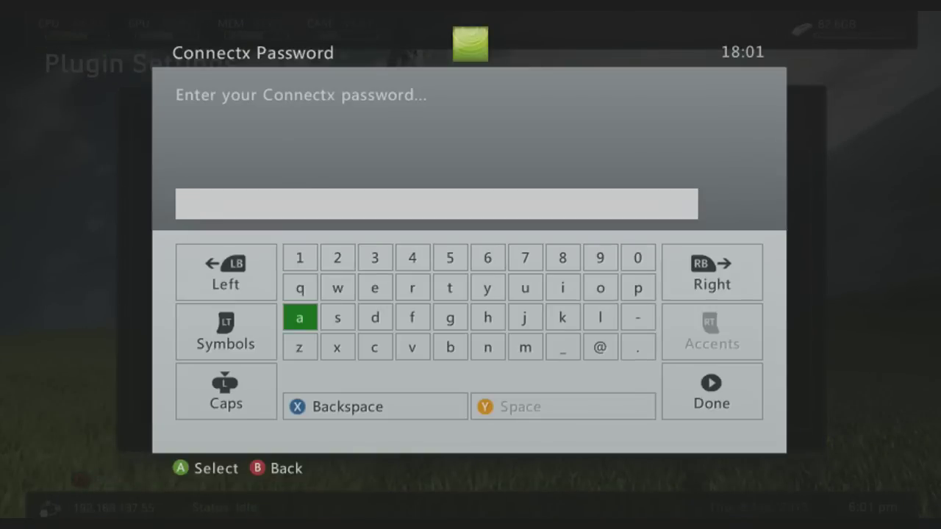
key("Down")
key("Right")
key("Return")
key("Up")
key("Right")
key("Right")
key("Right")
key("Down")
key("Return")
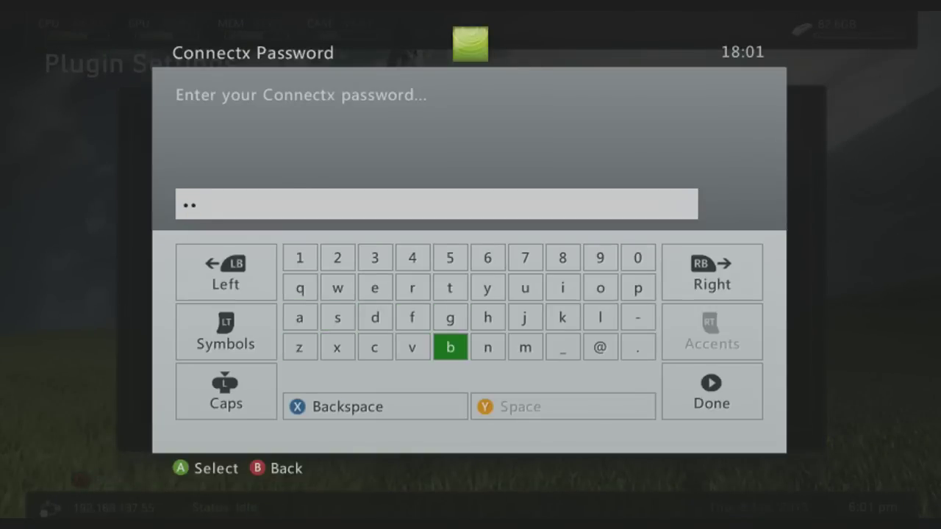
key("Up")
key("Up")
key("Right")
key("Right")
key("Right")
key("Right")
key("Return")
key("Down")
key("Left")
key("Left")
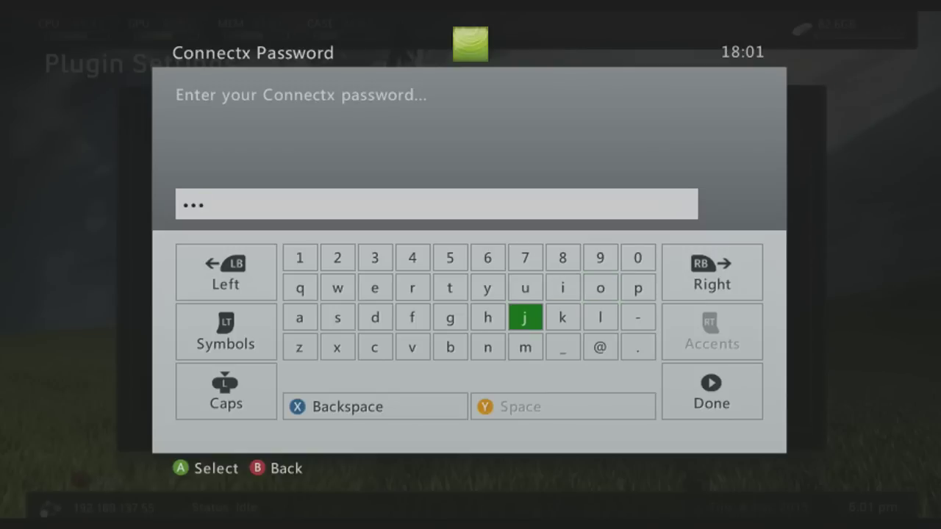
key("Left")
key("Left")
key("Left")
key("Left")
key("Left")
key("Down")
key("Return")
key("Return")
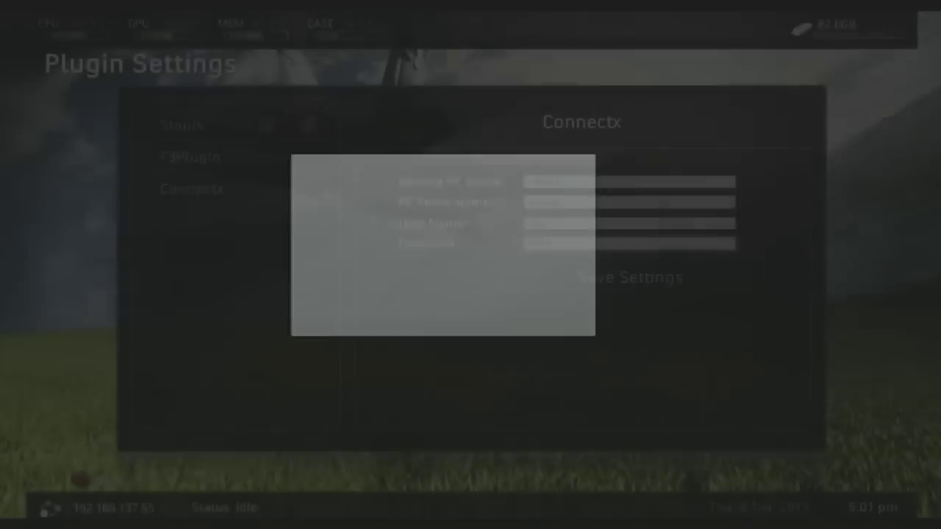
- Save the Connectx plugin settings and go back out of Plugin Settings to the Setup section
key("Return")
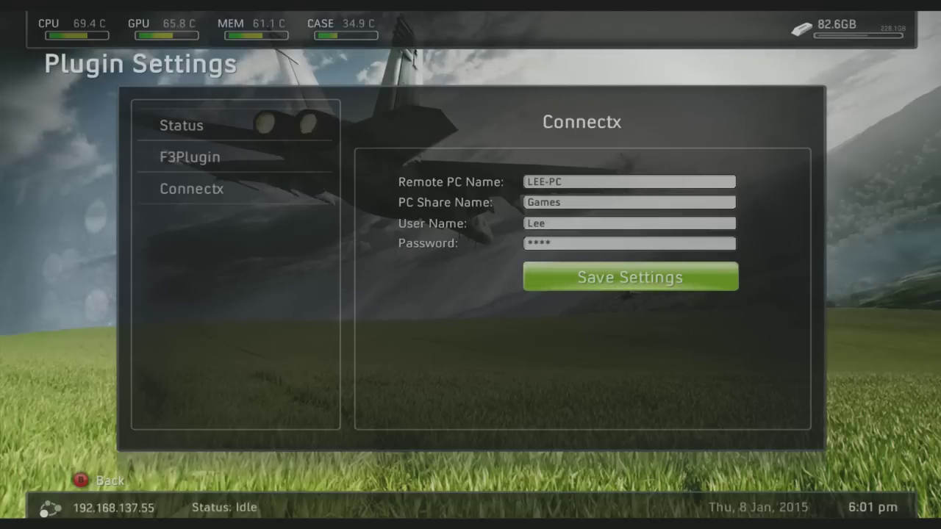
key("Left")
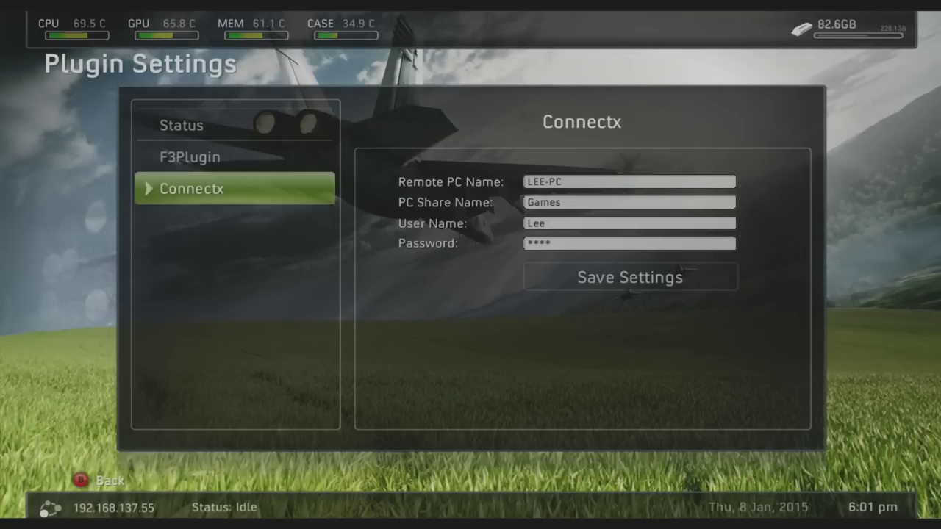
key("Down")
key("Down")
key("Down")
key("Escape")
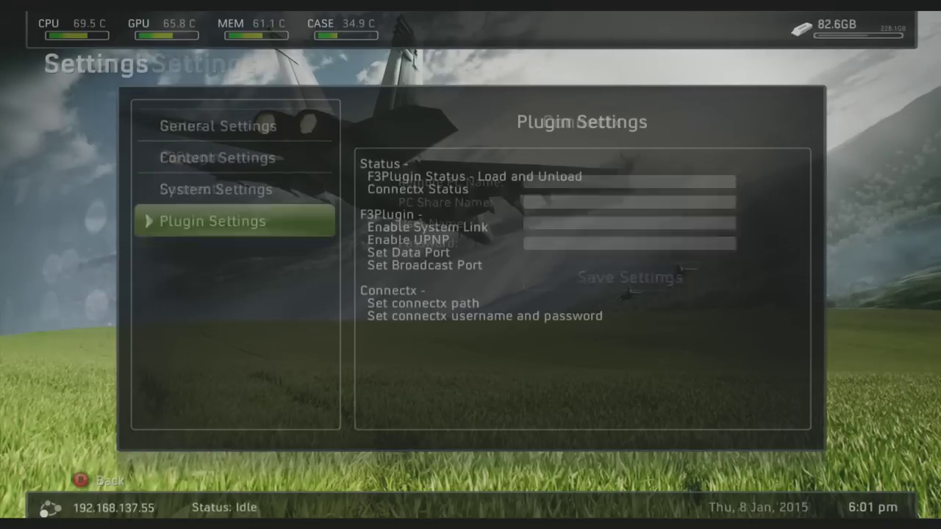
key("Escape")
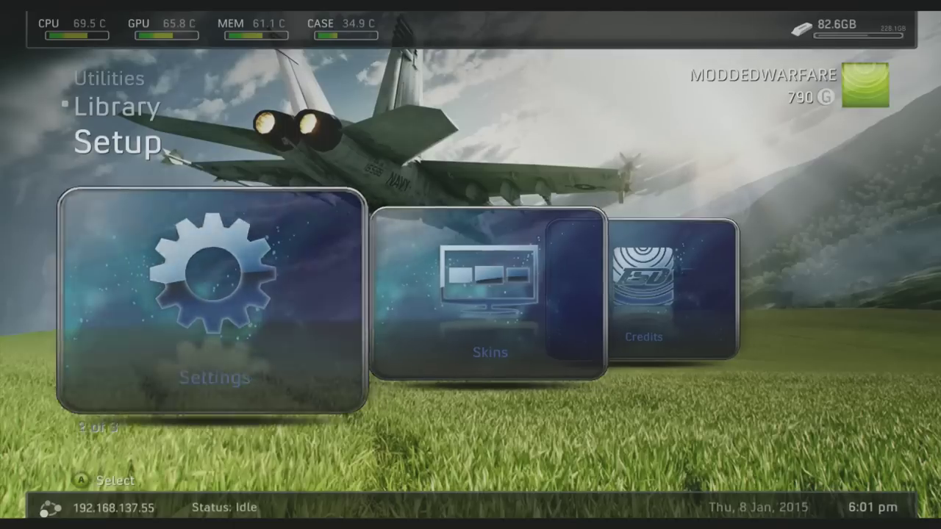
key("Up")
key("Down")
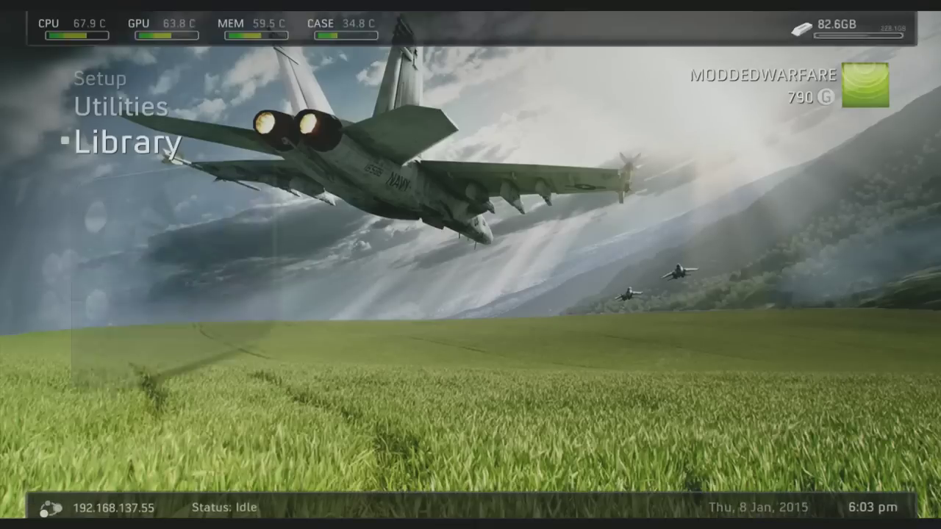
- Open the File Manager from the Utilities section of the dashboard
key("Right")
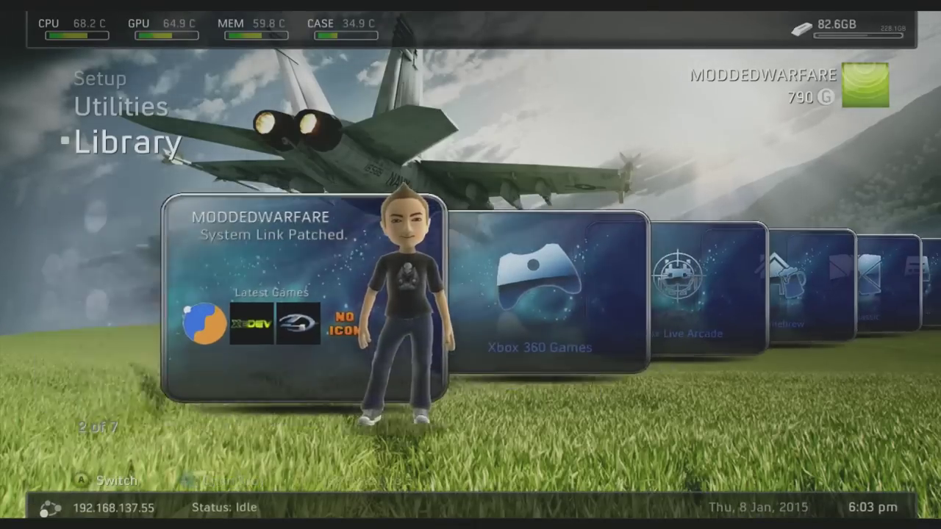
key("Left")
key("Right")
key("Left")
key("Right")
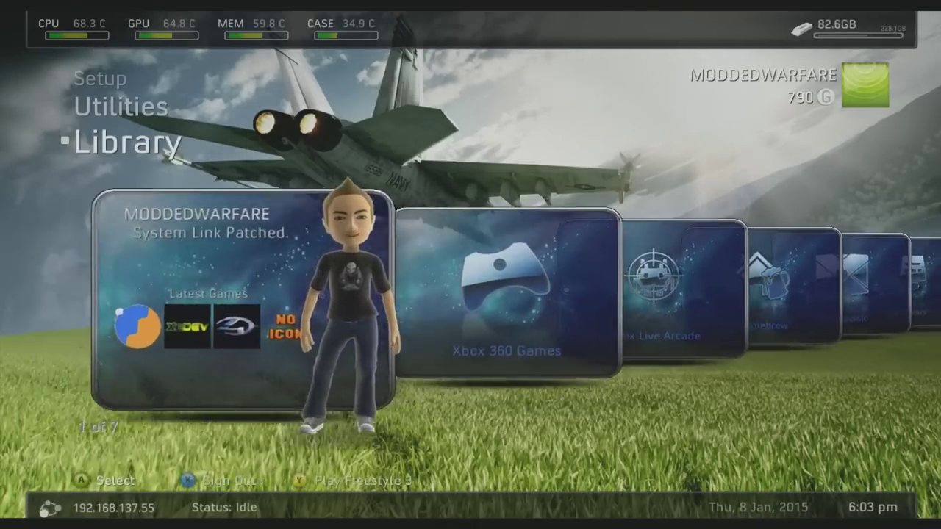
key("Down")
key("Down")
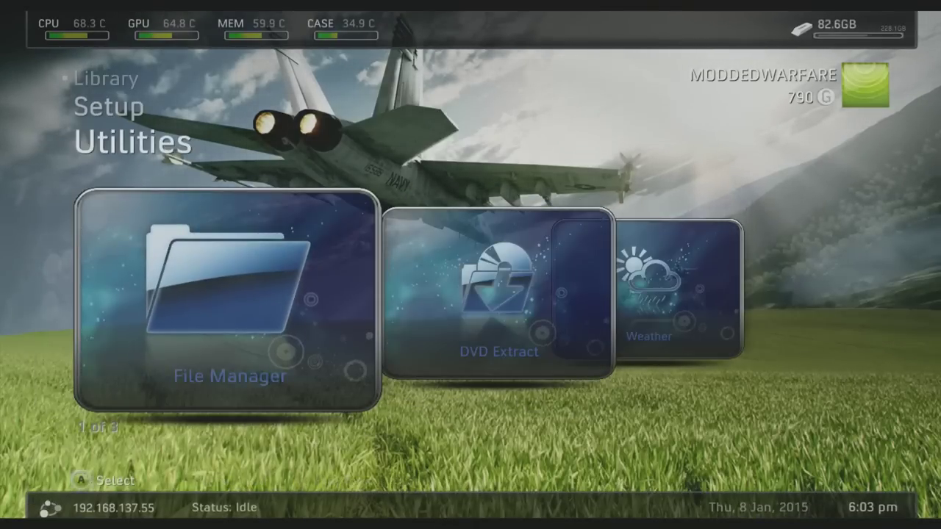
key("Return")
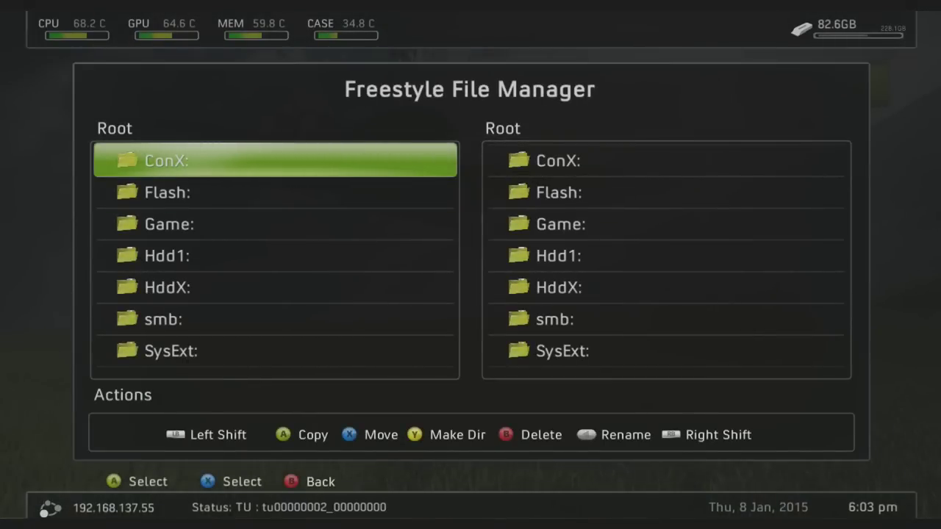
- Open the ConX: drive in the File Manager to reach the PC's shared Games folder
key("Down")
key("Up")
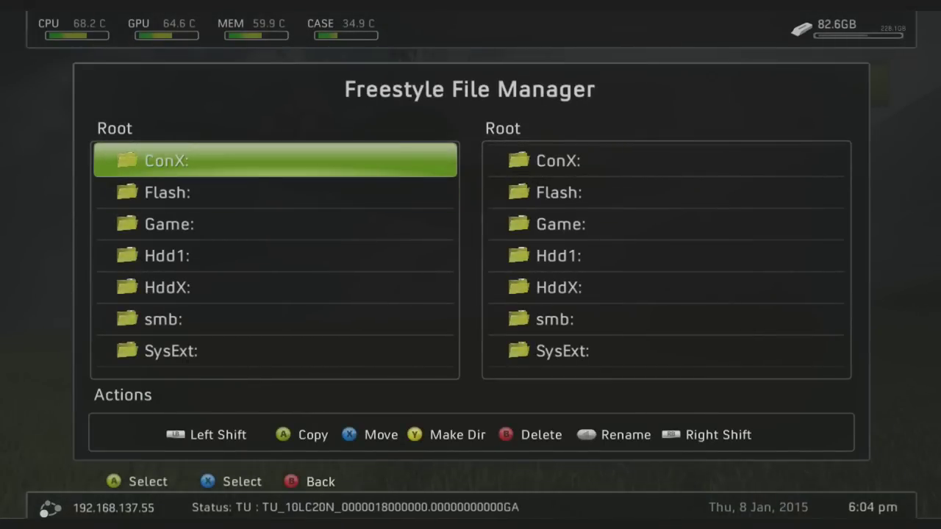
key("Return")
key("Down")
key("Down")
key("Up")
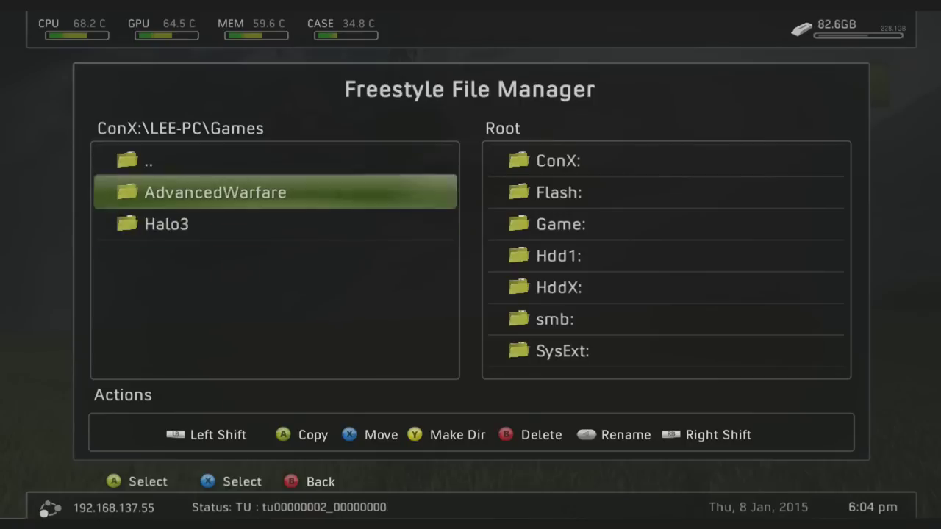
- Examine the game folders listed in the PC's Games share over ConX:
key("Down")
key("Up")
key("Down")
key("Down")
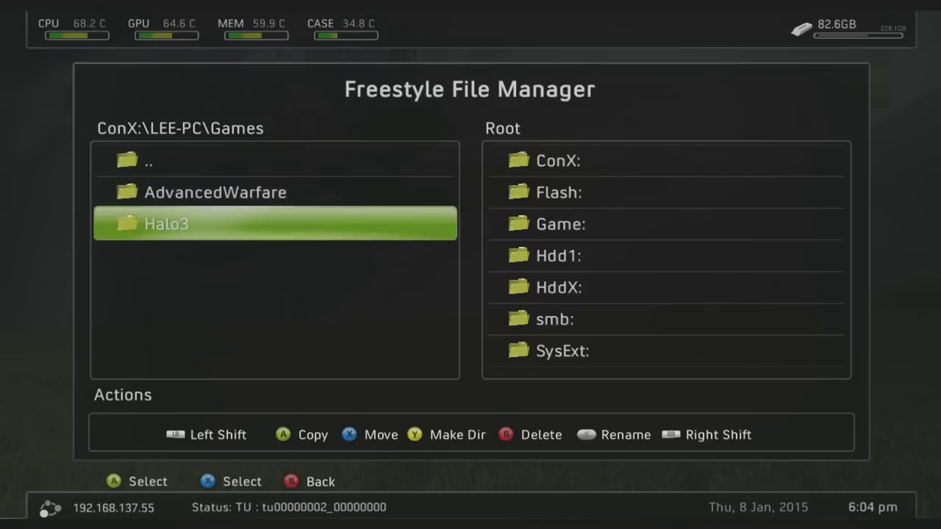
key("Up")
key("Up")
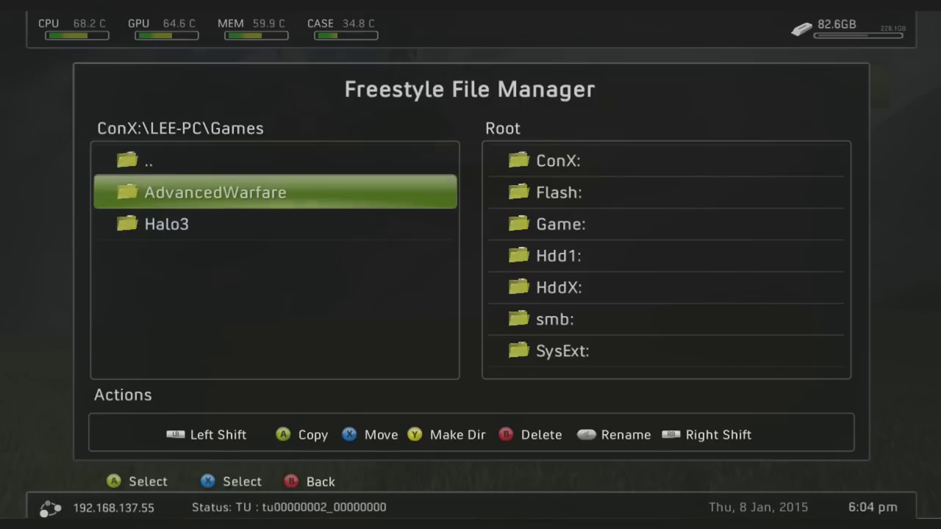
key("Up")
key("Down")
key("Up")
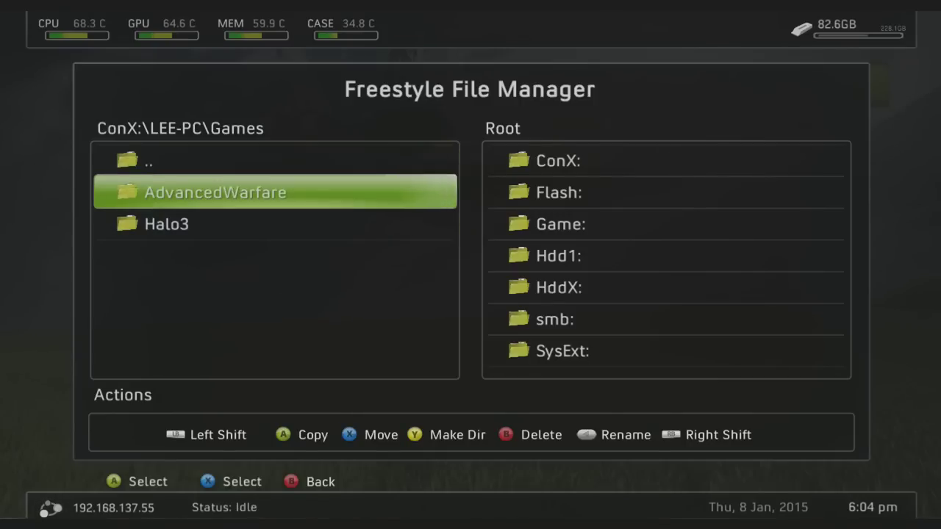
key("Down")
key("Up")
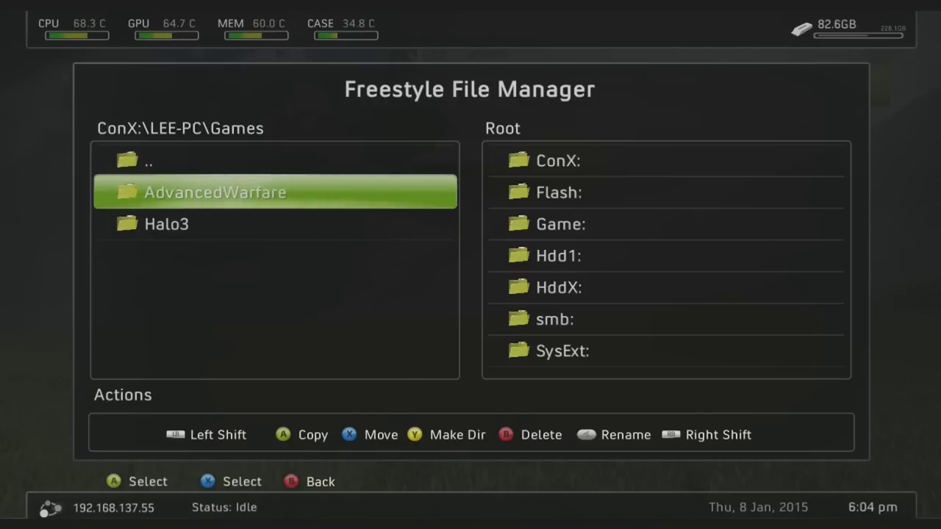
key("Down")
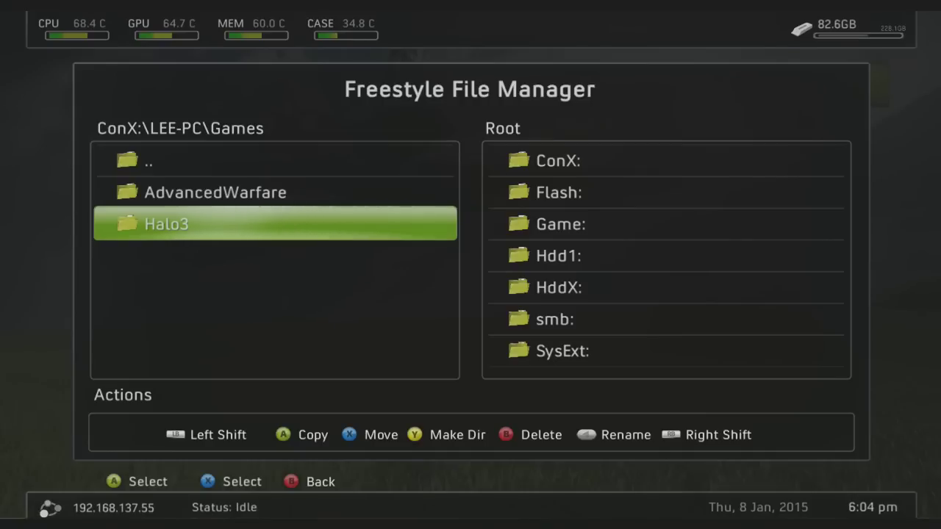
key("Up")
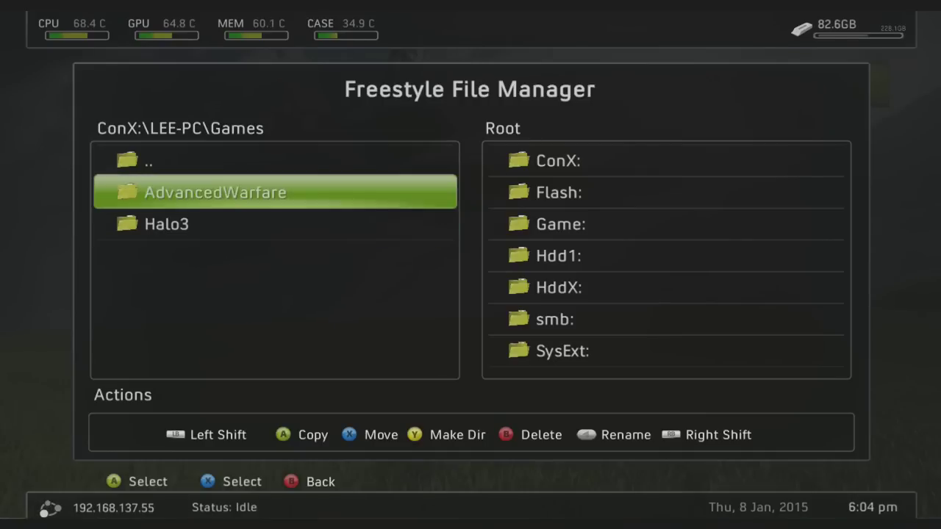
key("Down")
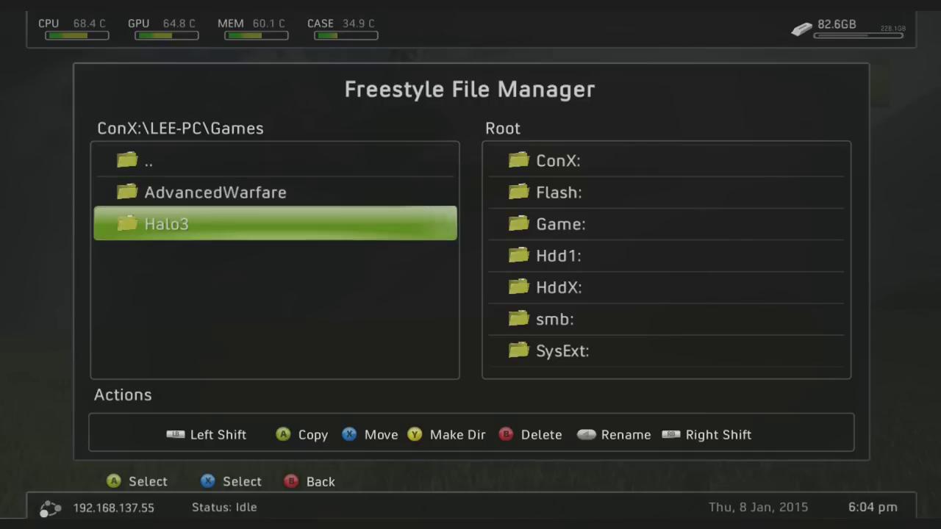
key("Up")
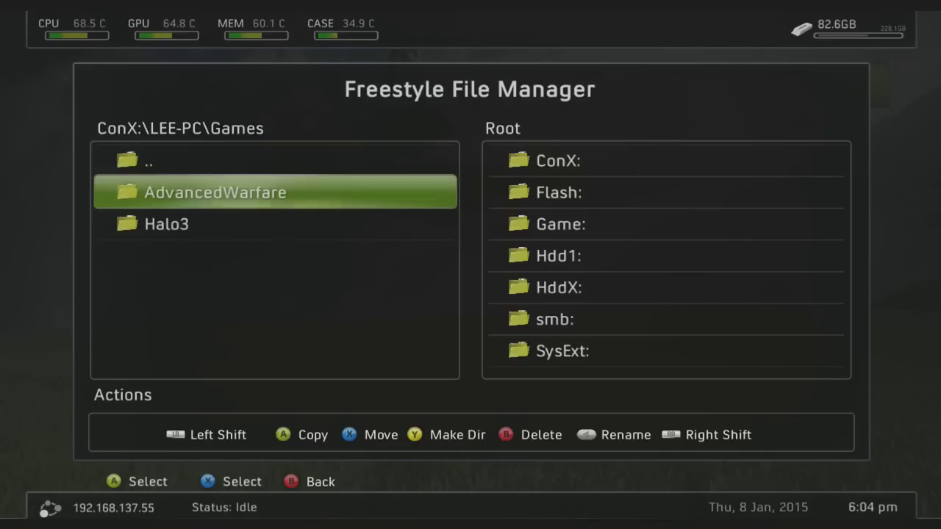
key("Down")
key("Up")
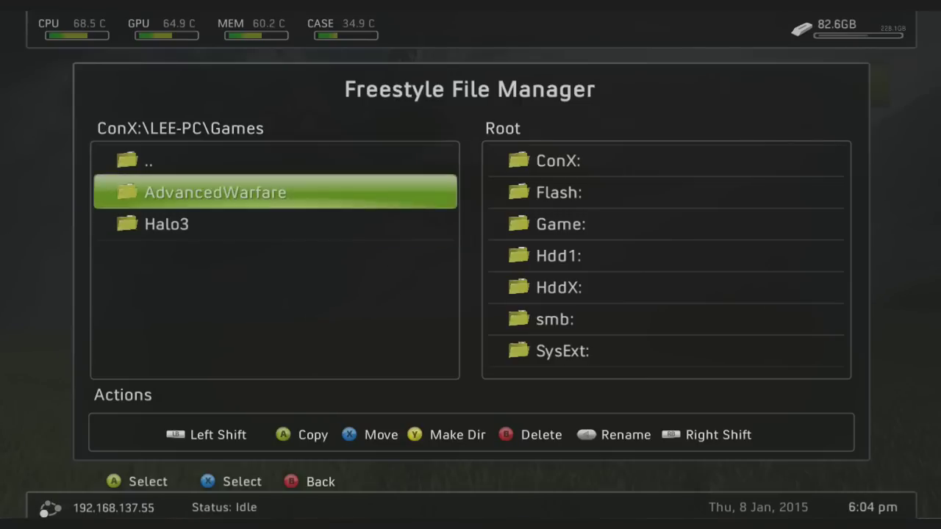
- Open the Halo3 folder in the Games share and launch Halo 3 from it
key("Down")
key("Return")
key("Up")
key("Down")
key("Down")
key("Down")
key("Down")
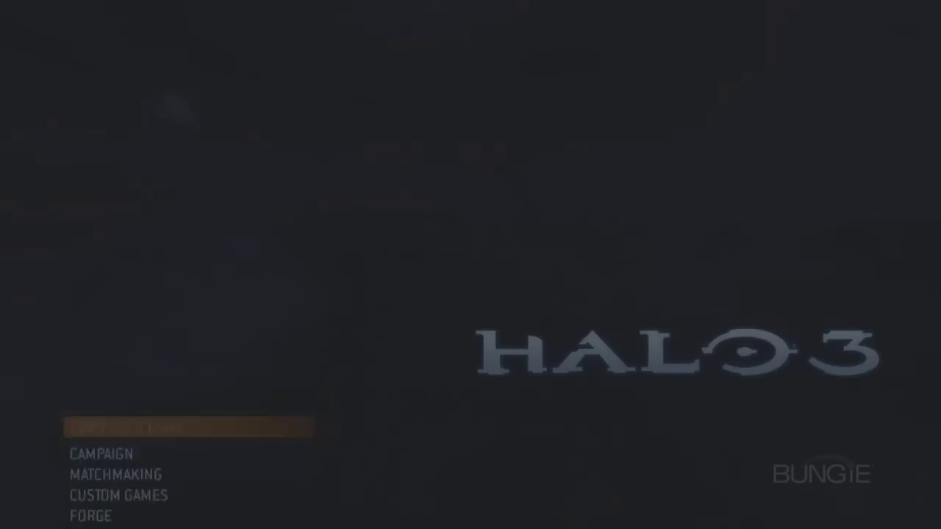
key("Down")
key("Down")
key("Down")
key("Up")
key("Up")
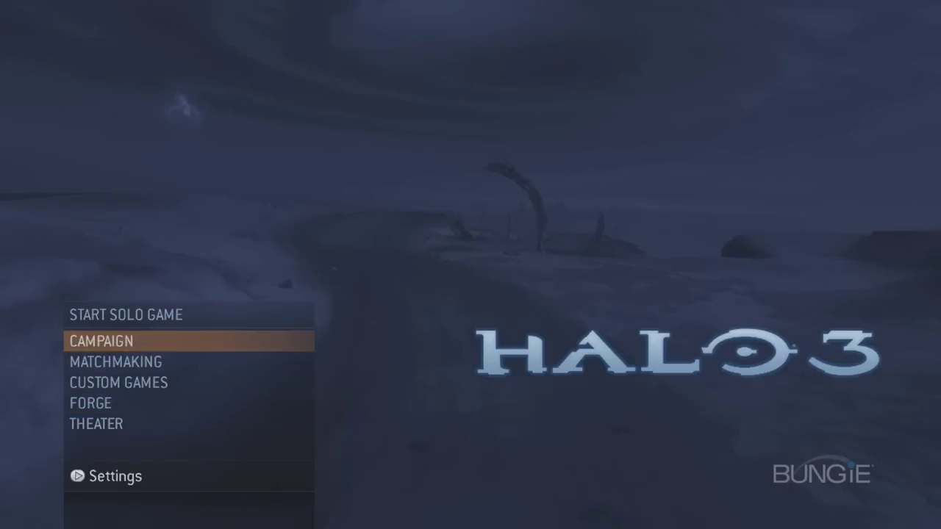
key("Down")
key("Down")
key("Down")
key("Down")
key("Up")
key("Up")
key("Up")
key("Up")
key("Up")
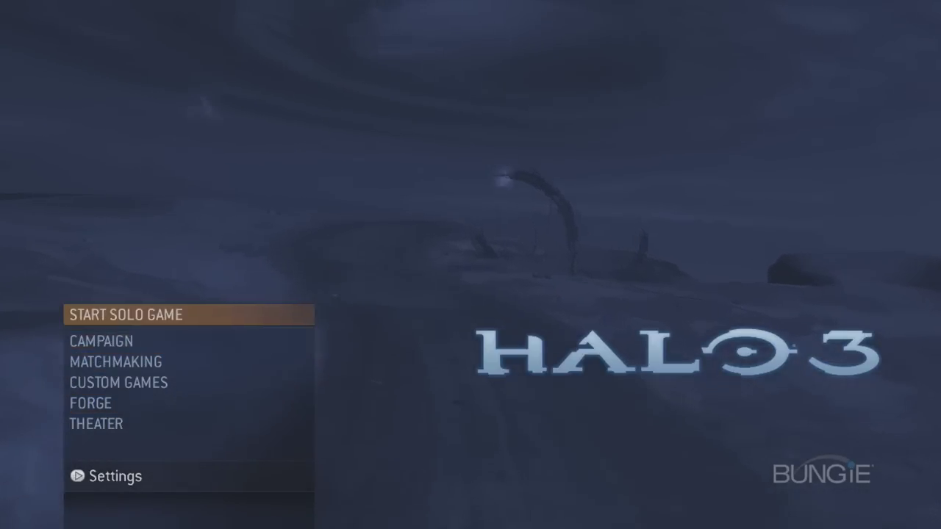
key("Down")
key("Down")
key("Down")
key("Up")
key("Up")
key("Down")
key("Down")
key("Down")
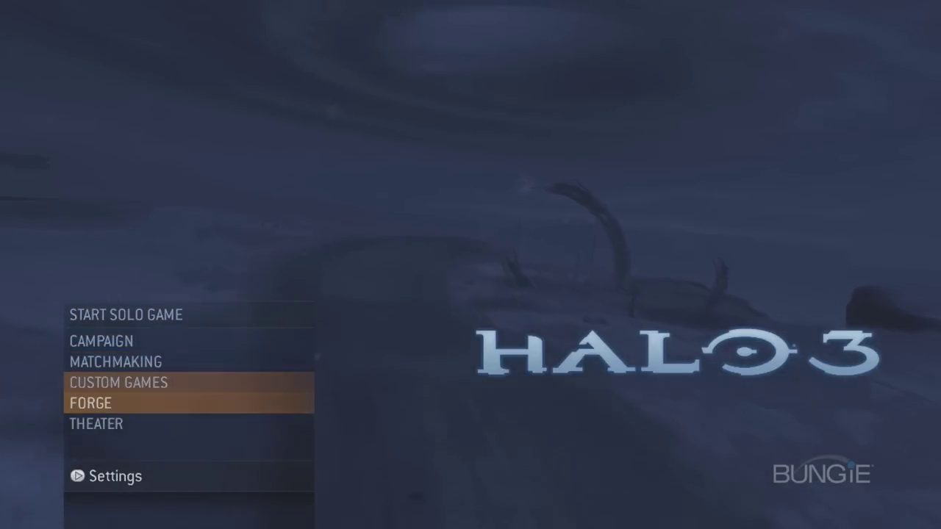
key("Up")
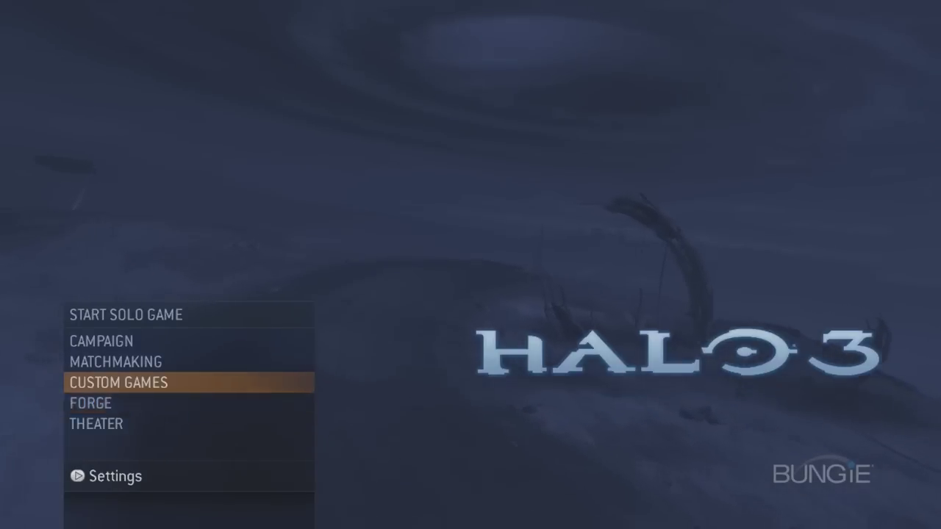
key("Down")
key("Down")
key("Up")
key("Up")
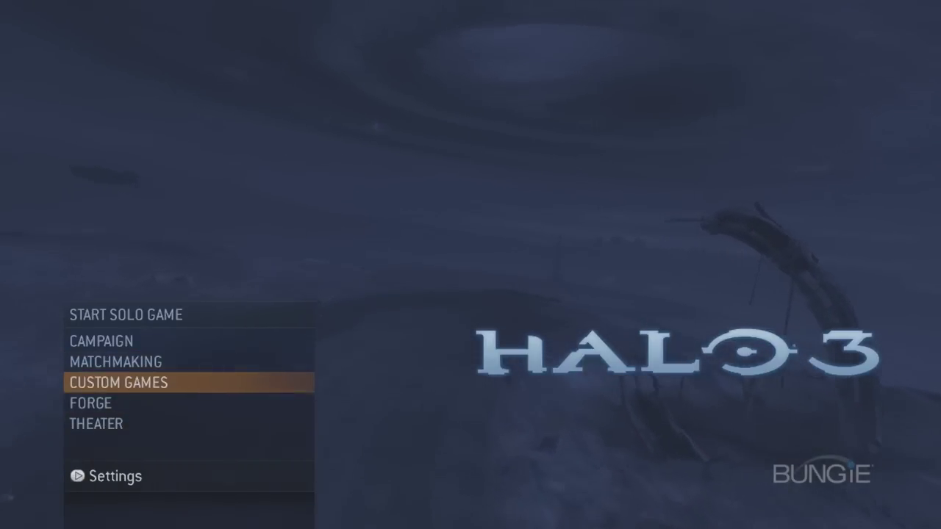
- Bring up the Xbox Guide and exit Halo 3 back to the Freestyle dashboard
key("Down")
key("Return")
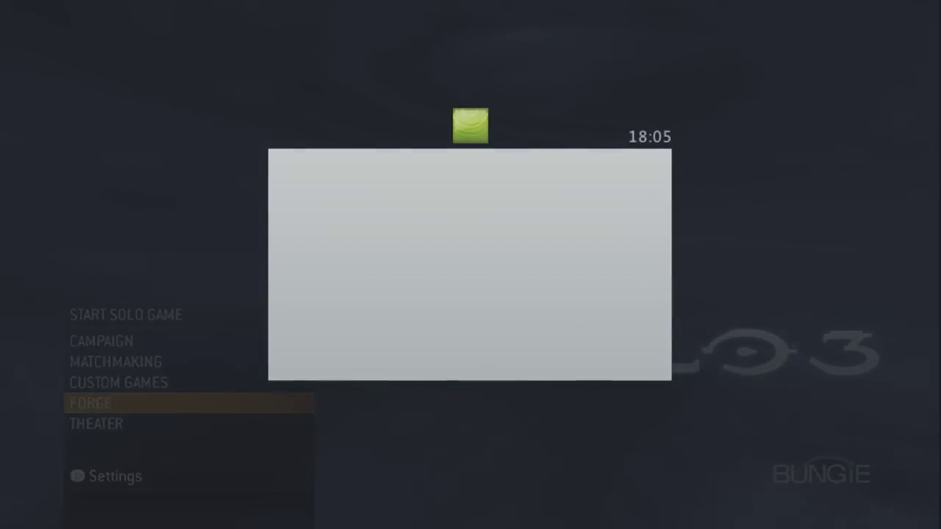
key("Escape")
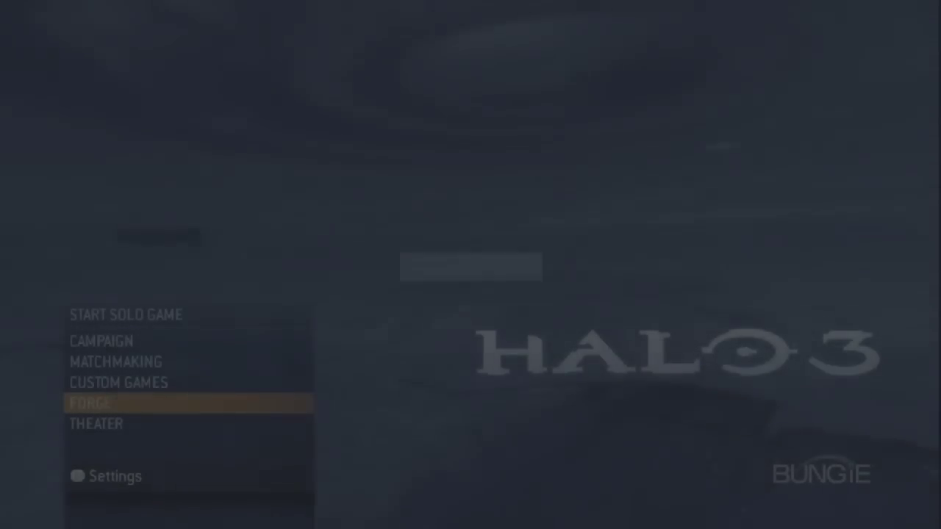
key("Return")
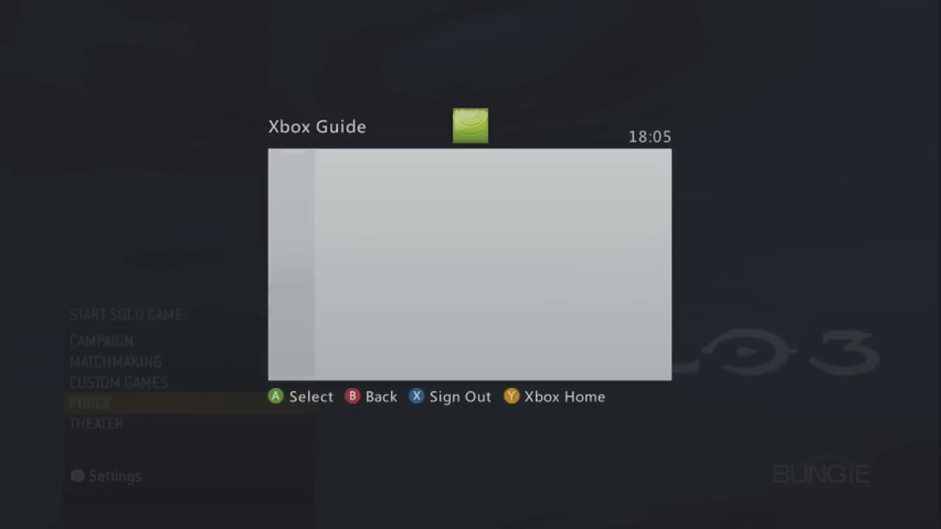
key("Escape")
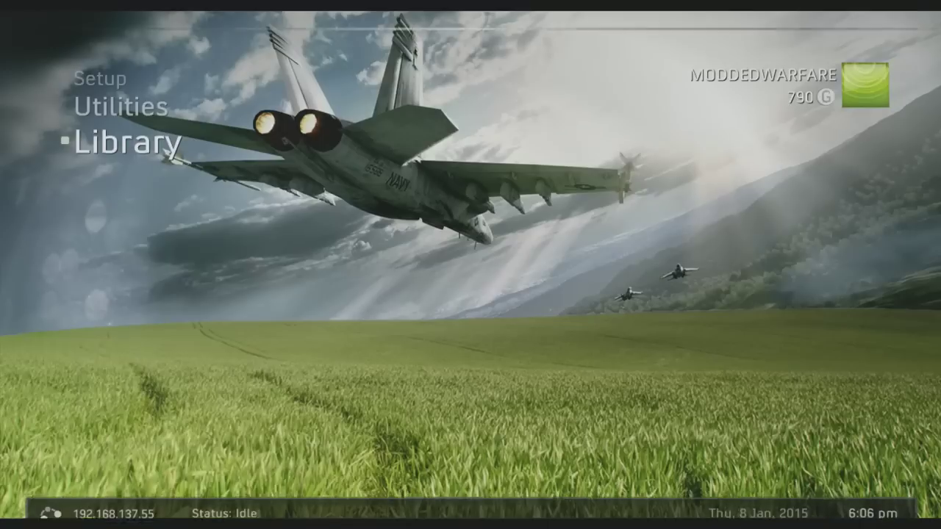
- Open the Xbox 360 Games list from the dashboard's Library section
key("Down")
key("Down")
key("Up")
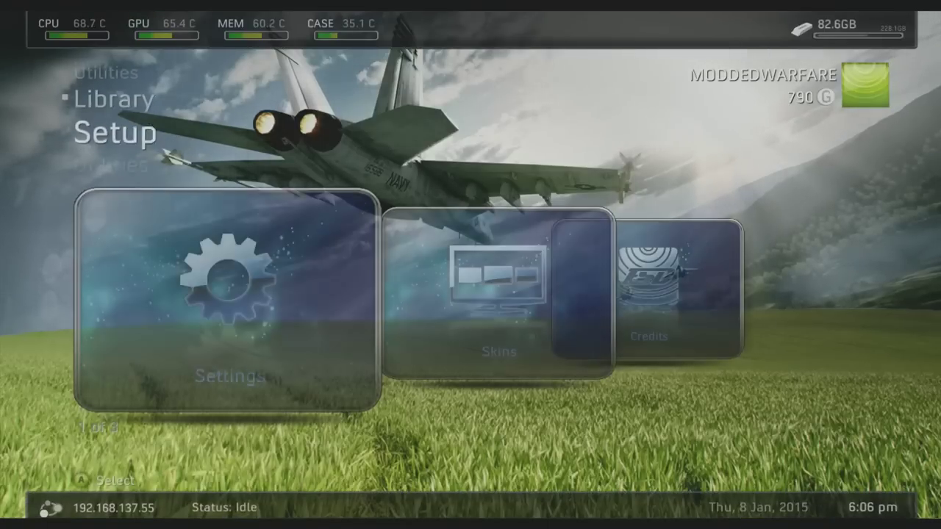
key("Up")
key("Down")
key("Right")
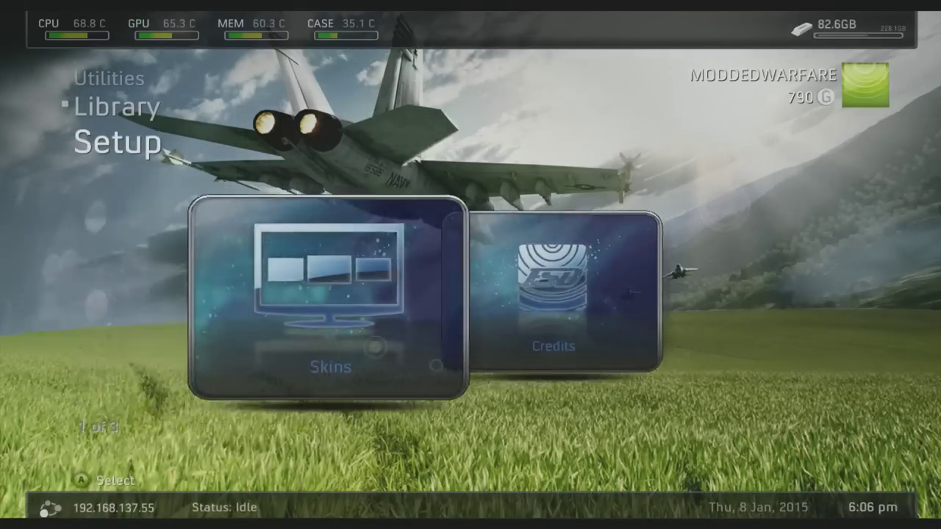
key("Up")
key("Right")
key("Right")
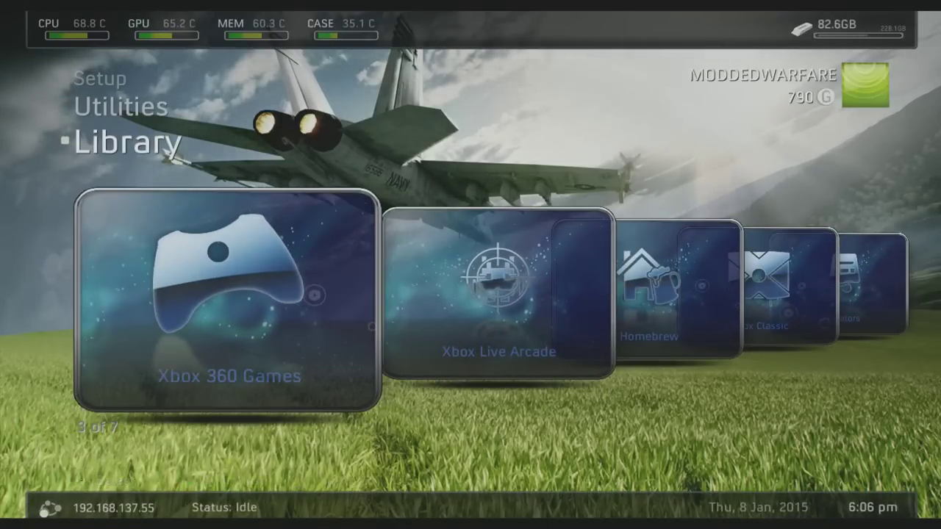
key("Return")
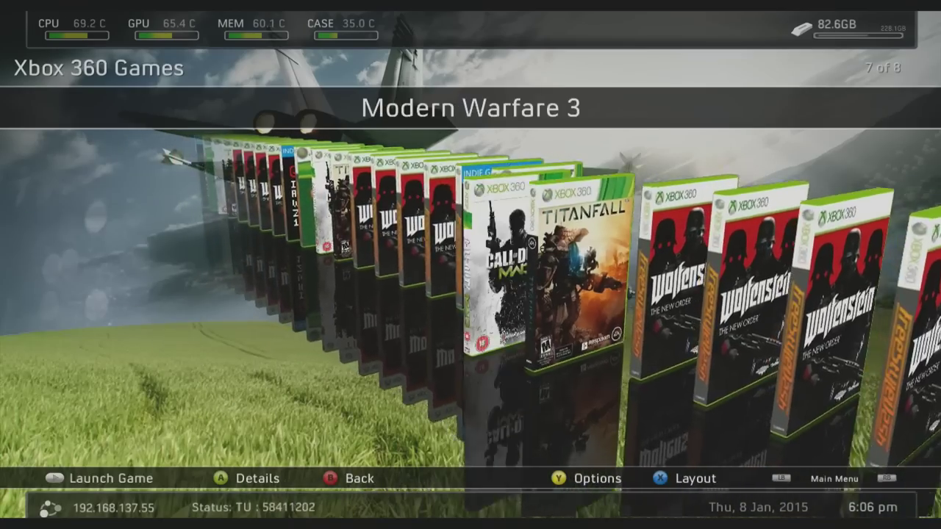
- Look through the game covers in the Xbox 360 Games list
key("Left")
key("Right")
key("Right")
key("Right")
key("Right")
key("Right")
key("Right")
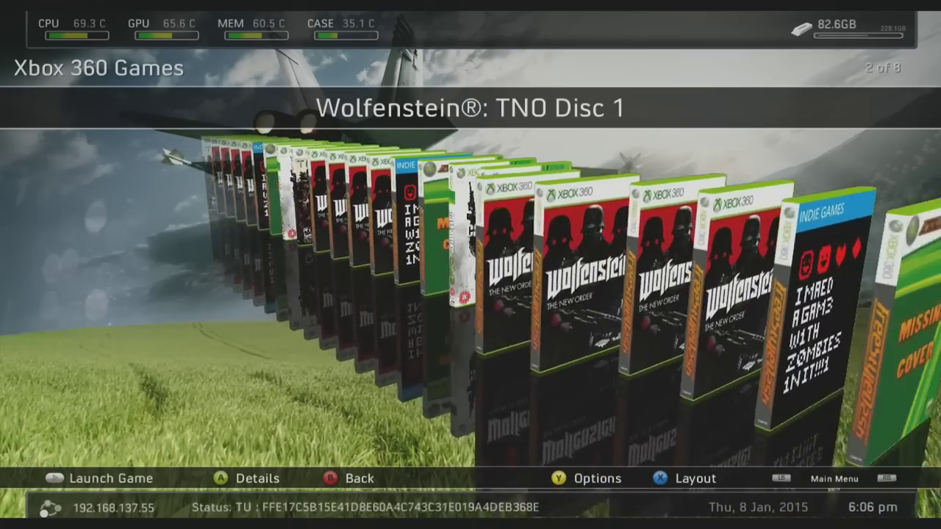
key("Right")
key("Right")
key("Right")
key("Right")
key("Right")
key("Right")
key("Right")
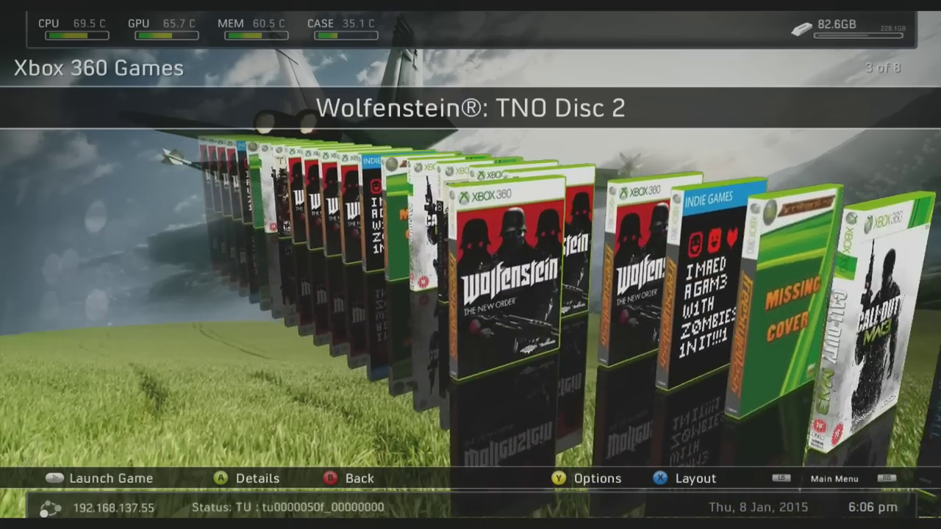
- Leave the game list and open Content Settings under Setup's Settings
key("Escape")
key("Down")
key("Down")
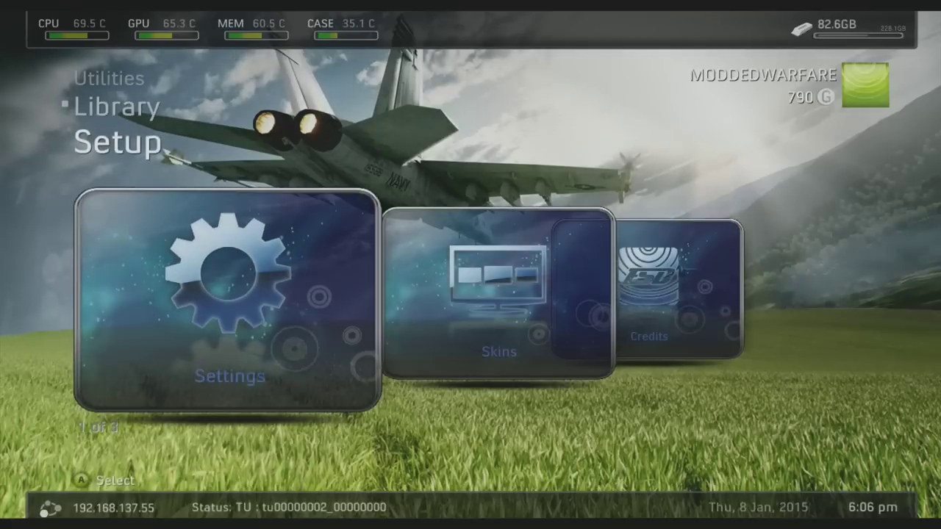
key("Return")
key("Down")
key("Down")
key("Down")
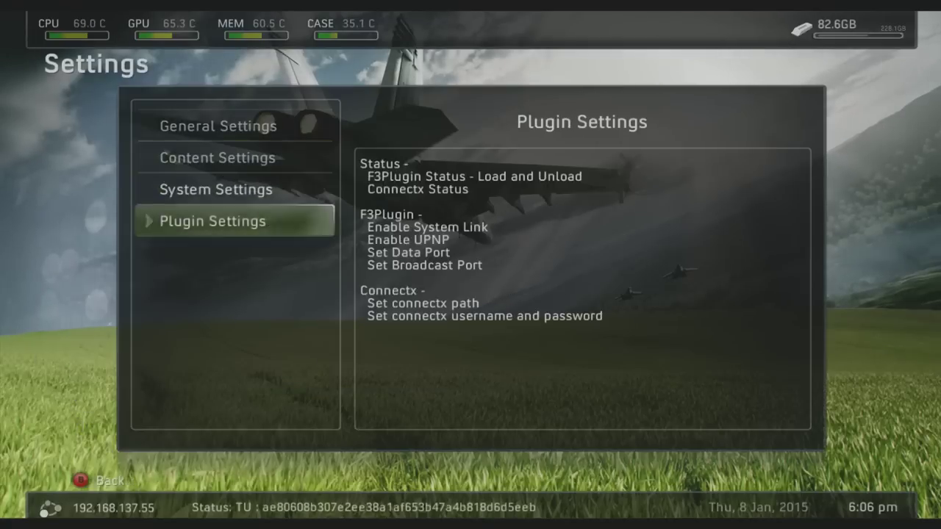
key("Up")
key("Up")
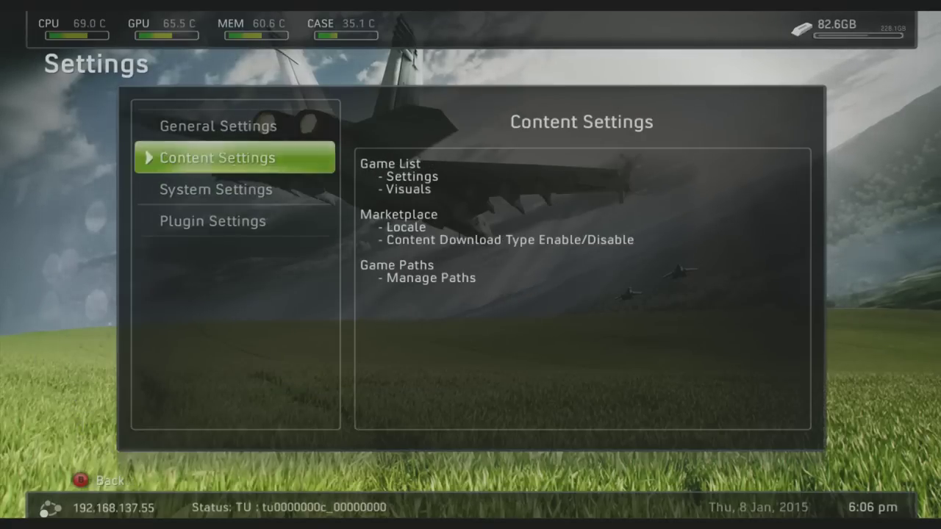
key("Return")
- Start adding a new game path in Manage Game Paths
key("Down")
key("Down")
key("Down")
key("Down")
key("Right")
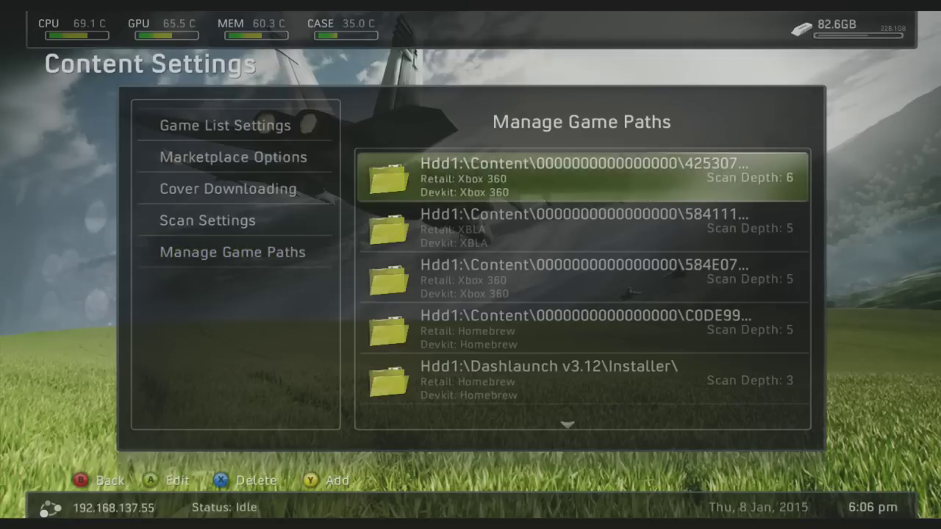
key("y")
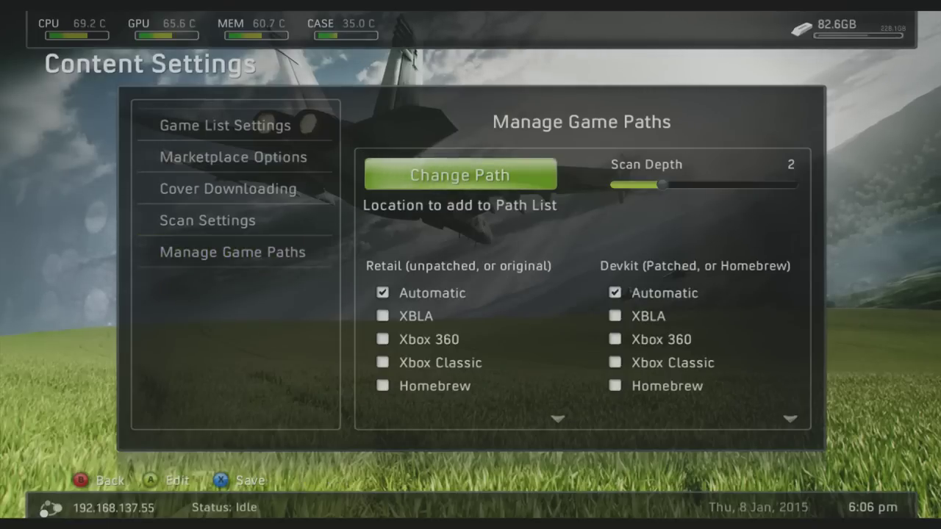
- Choose the AdvancedWarfare folder in the PC's Games share on ConX: as the new path's directory
key("Return")
key("Return")
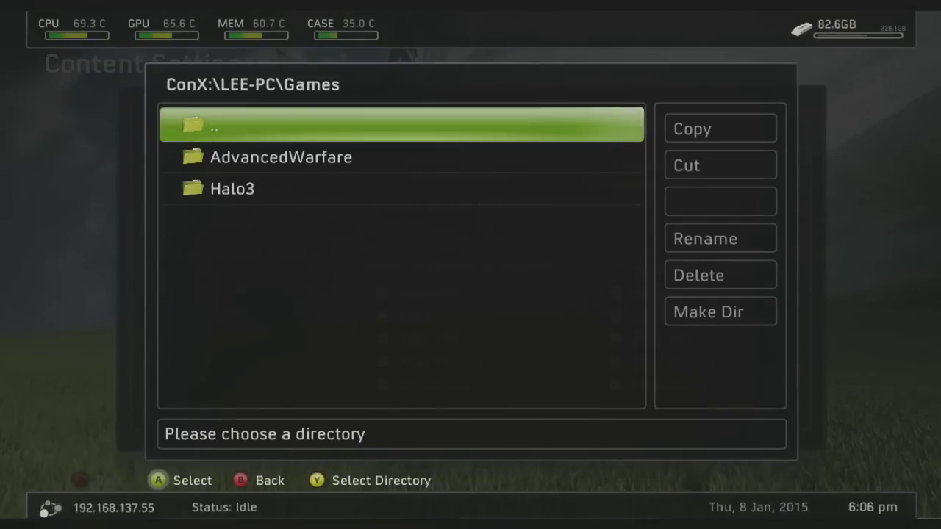
key("Down")
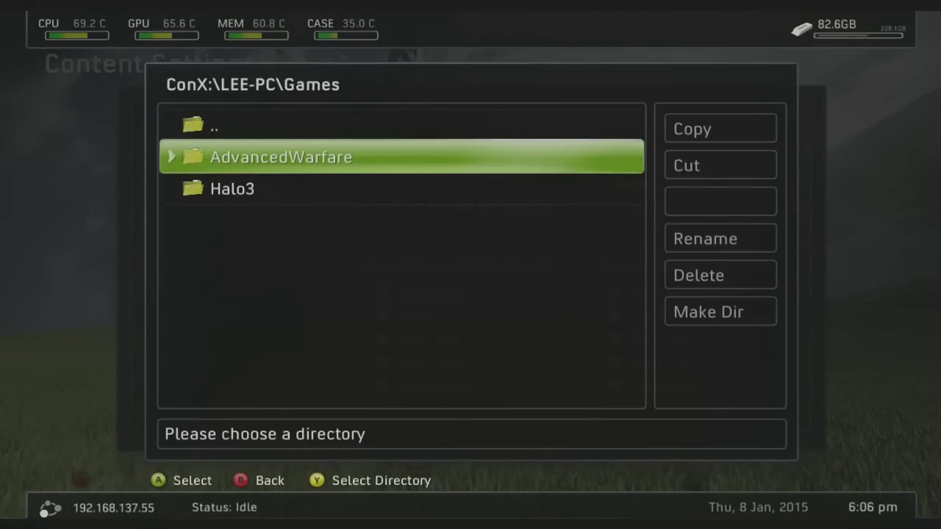
key("Return")
key("Down")
key("Down")
key("Down")
key("Down")
key("Down")
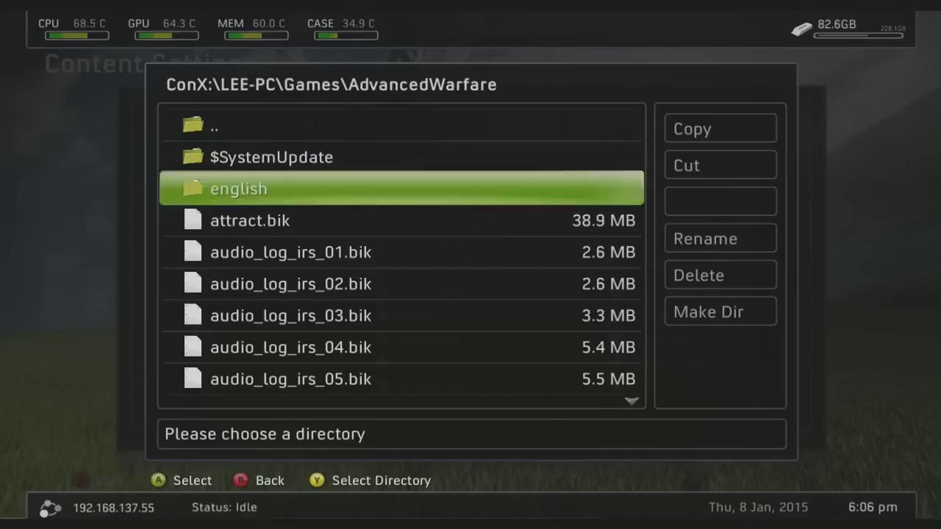
key("y")
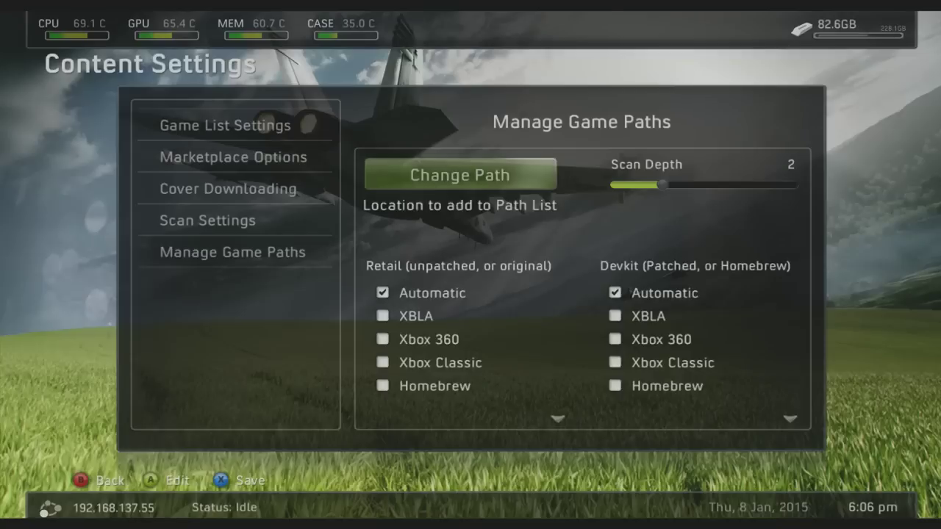
- Set the path's scan depth to 5 and its Devkit type to Xbox 360
key("Right")
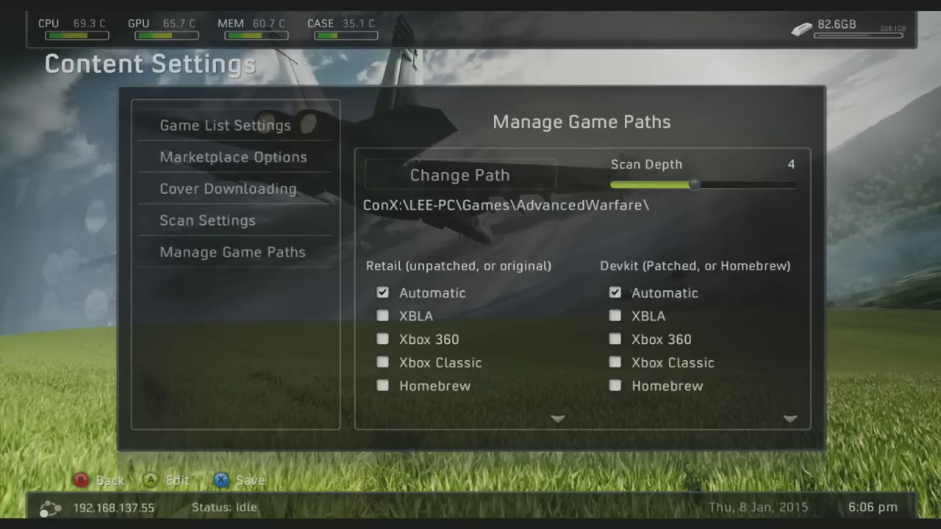
key("Down")
key("Down")
key("Down")
key("Return")
key("Left")
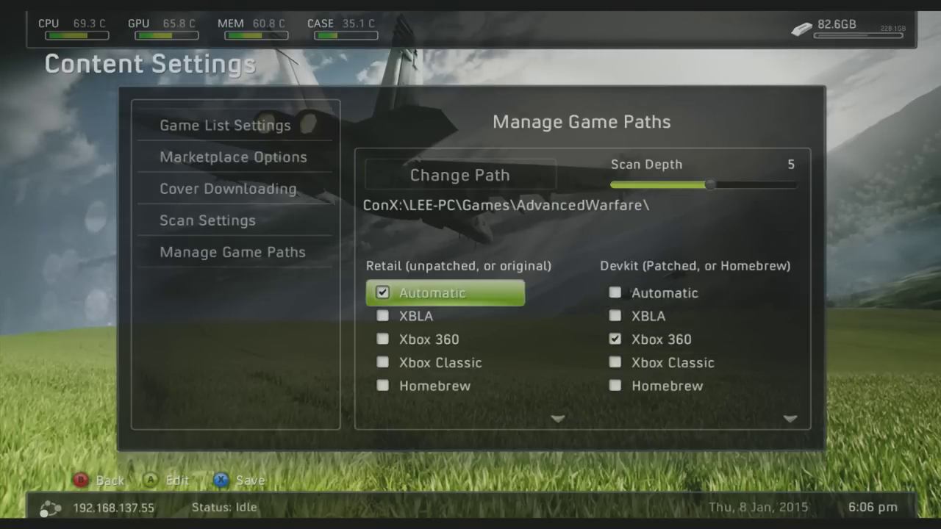
- Set the path's Retail type to Xbox 360
key("Down")
key("Down")
key("Return")
key("Down")
key("Return")
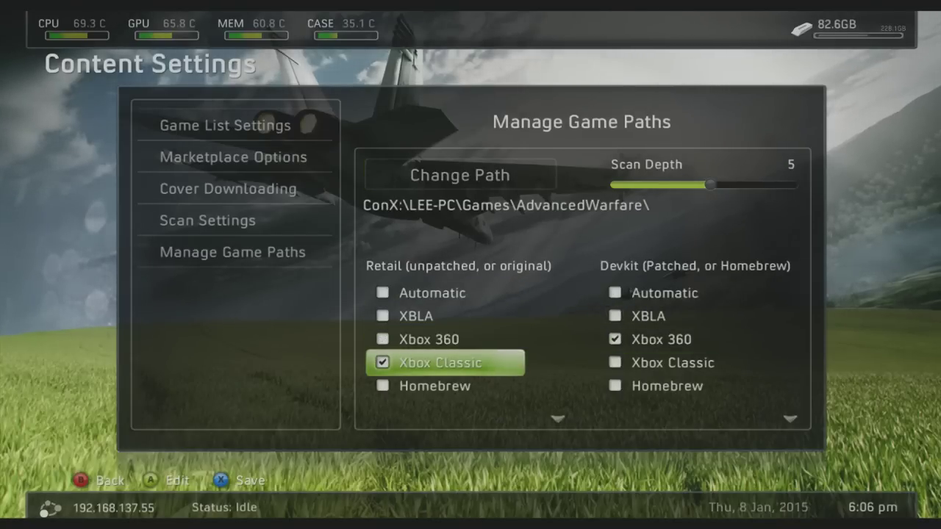
key("Up")
key("Down")
key("Up")
key("Return")
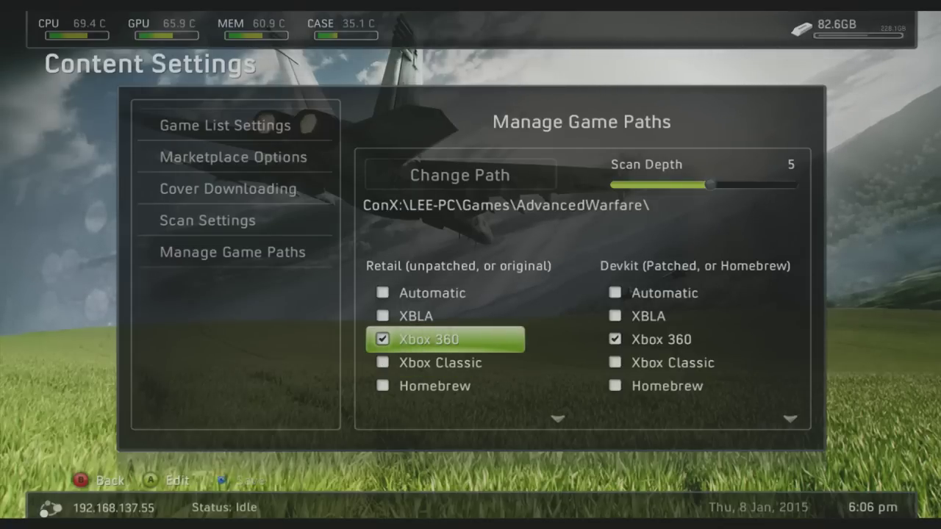
- Save the AdvancedWarfare game path and leave the settings for the dashboard
key("Escape")
key("Escape")
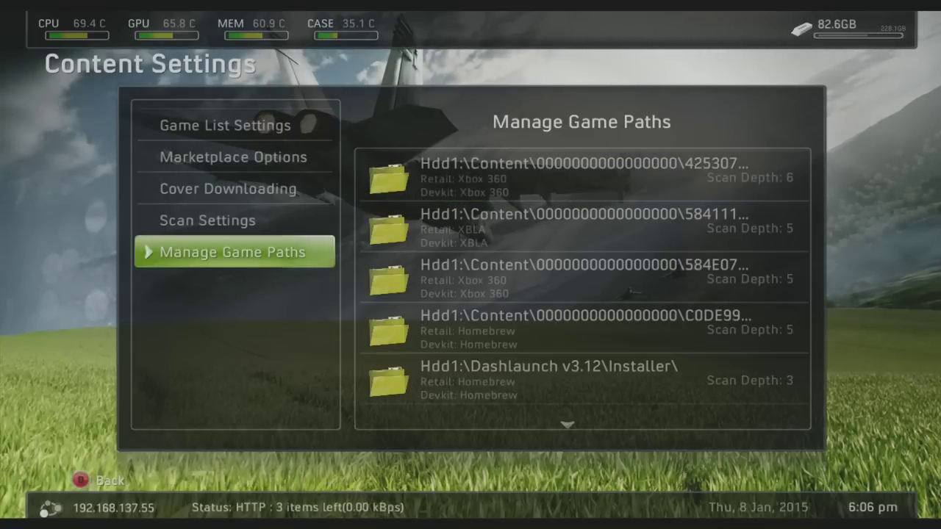
key("Escape")
key("Escape")
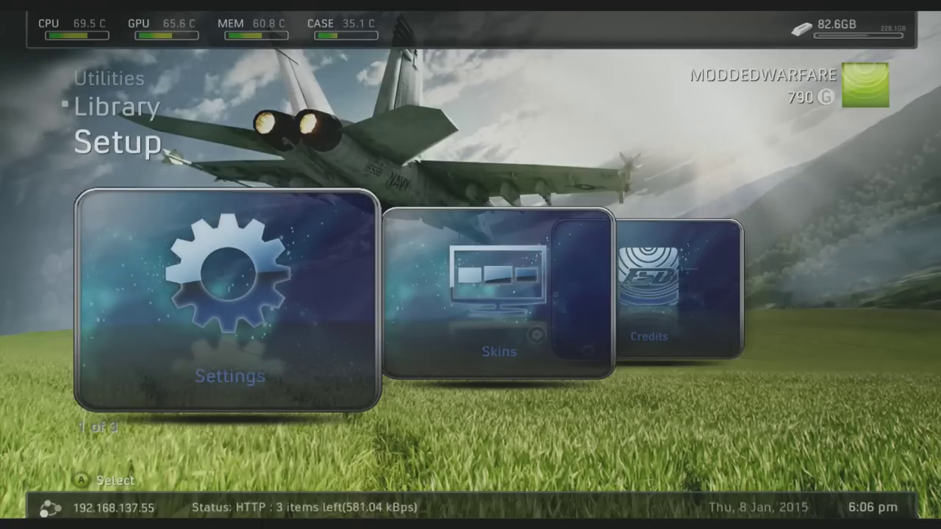
- Open the Xbox 360 Games list in the Library and launch Call of Duty: Advanced Warfare
key("Up")
key("Up")
key("Down")
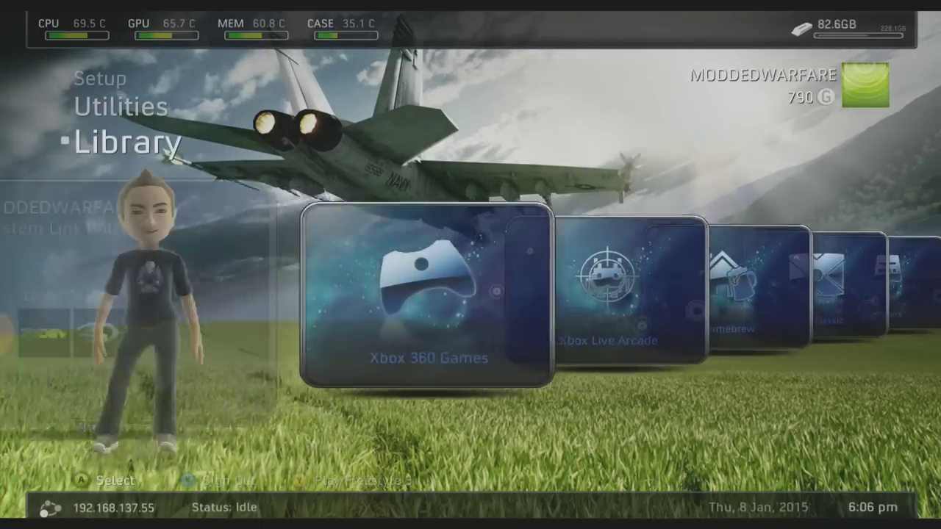
key("Return")
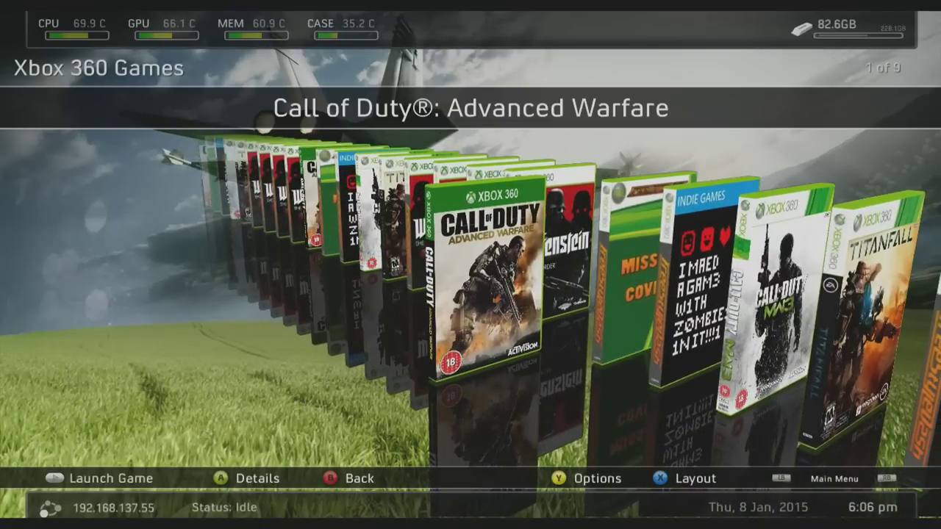
key("Return")
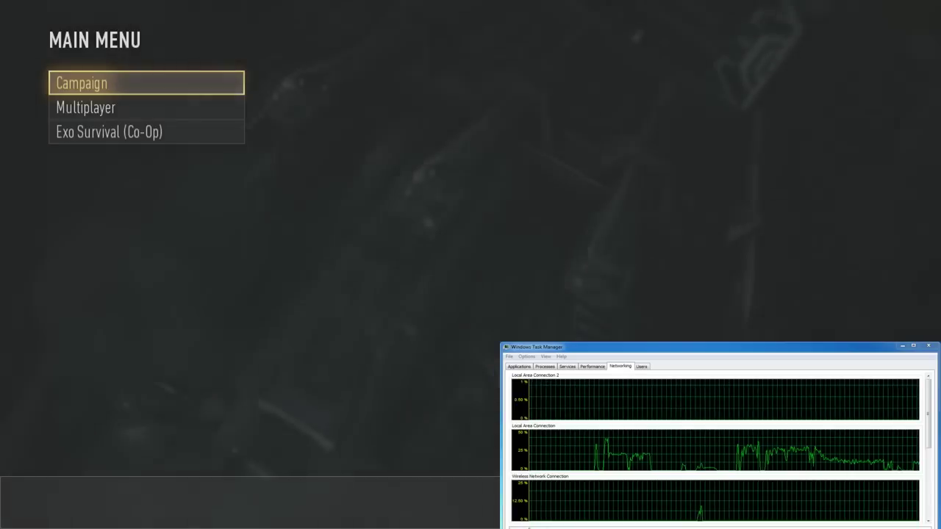
- Enter multiplayer Local Play with the signed-in profile and open Game Setup
key("Up")
key("Up")
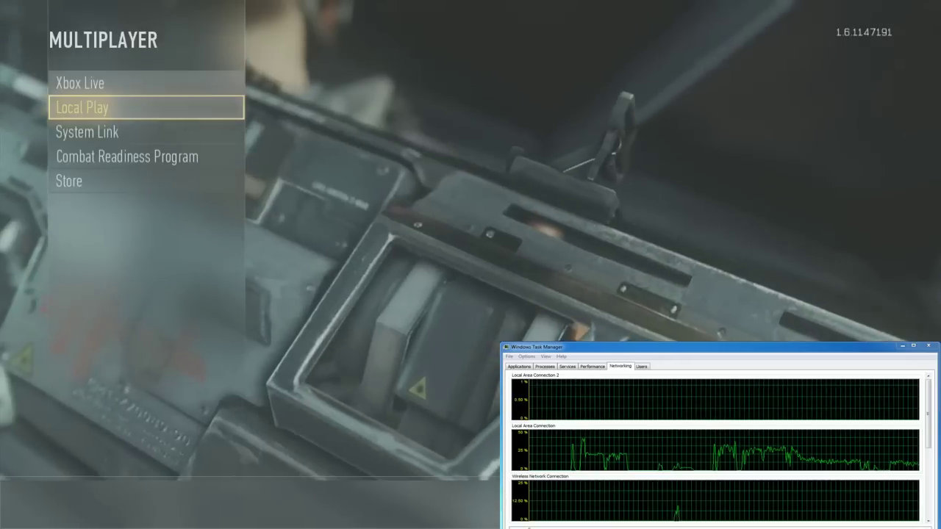
key("Return")
key("Return")
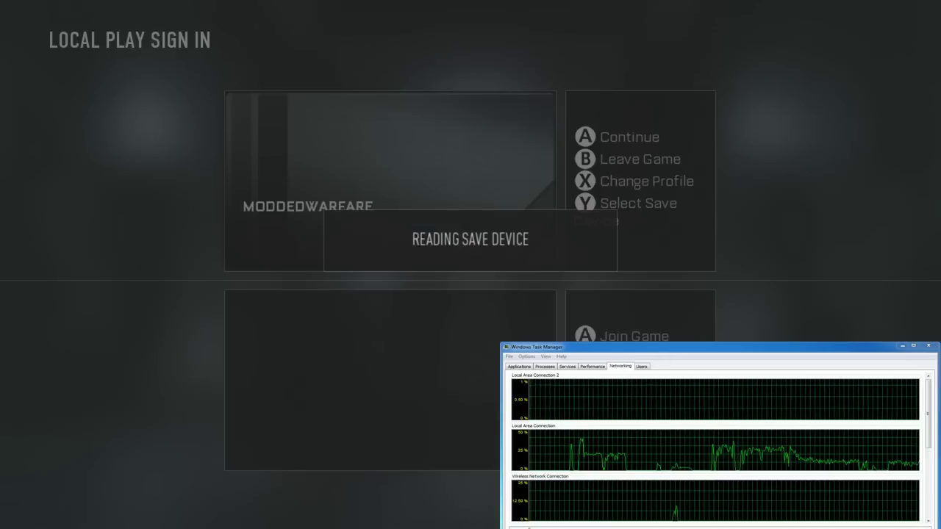
key("Return")
key("Down")
key("Down")
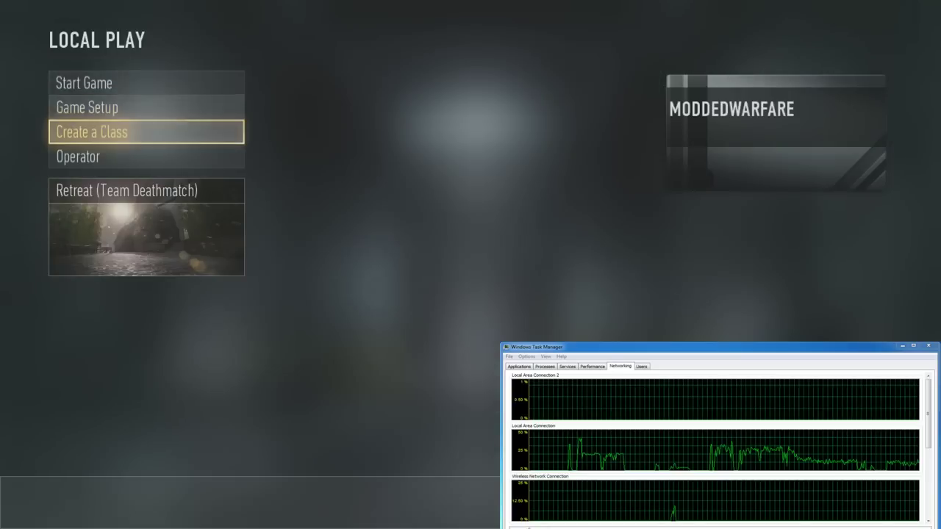
key("Up")
key("Return")
- Set the enemy bots to 5 and their difficulty to Recruit
key("Down")
key("Down")
key("Down")
key("Down")
key("Down")
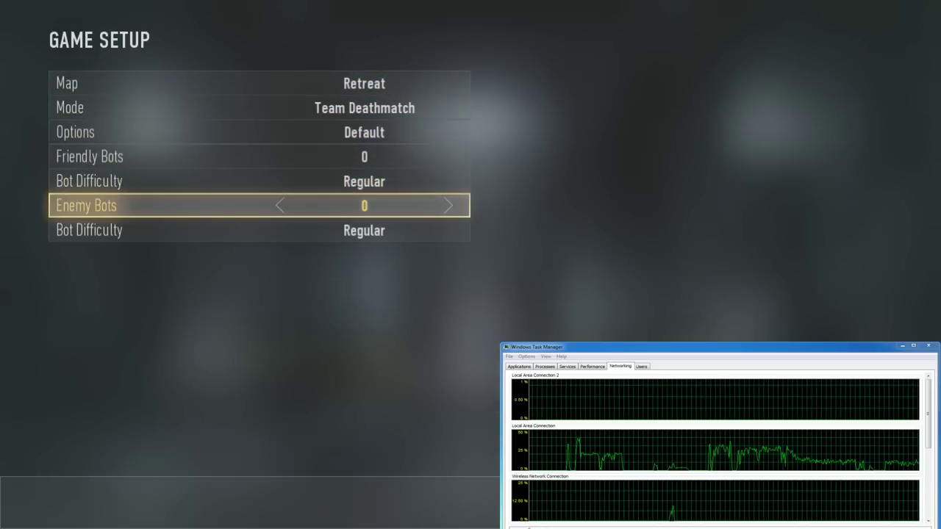
key("Down")
key("Left")
key("Up")
key("Right")
key("Right")
key("Right")
key("Right")
key("Right")
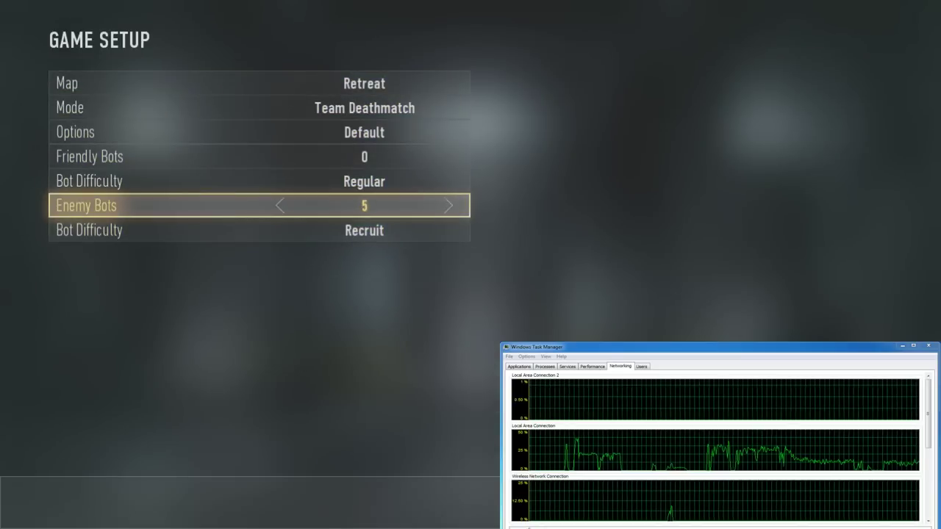
- Set the number of friendly bots to 5
key("Up")
key("Up")
key("Right")
key("Right")
key("Right")
key("Right")
key("Right")
- Raise the number of enemy bots by one, leave Game Setup and start the local match
key("Down")
key("Down")
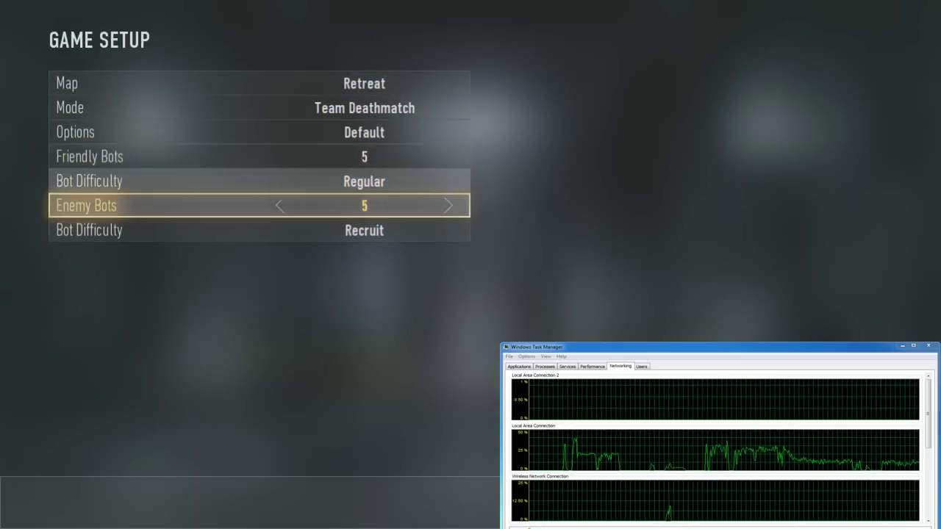
key("Right")
key("Escape")
key("Up")
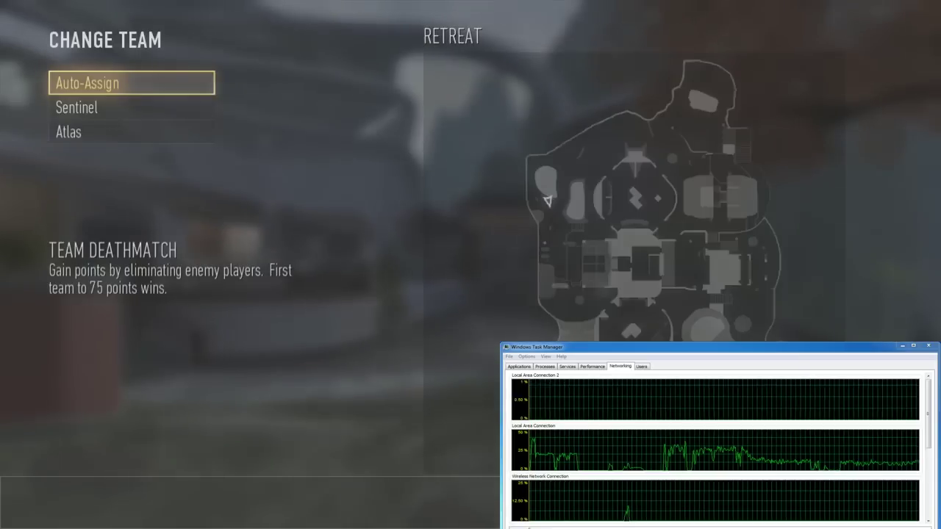
- Join the Sentinel team and enter the Team Deathmatch match on Retreat
key("Down")
key("Up")
key("Down")
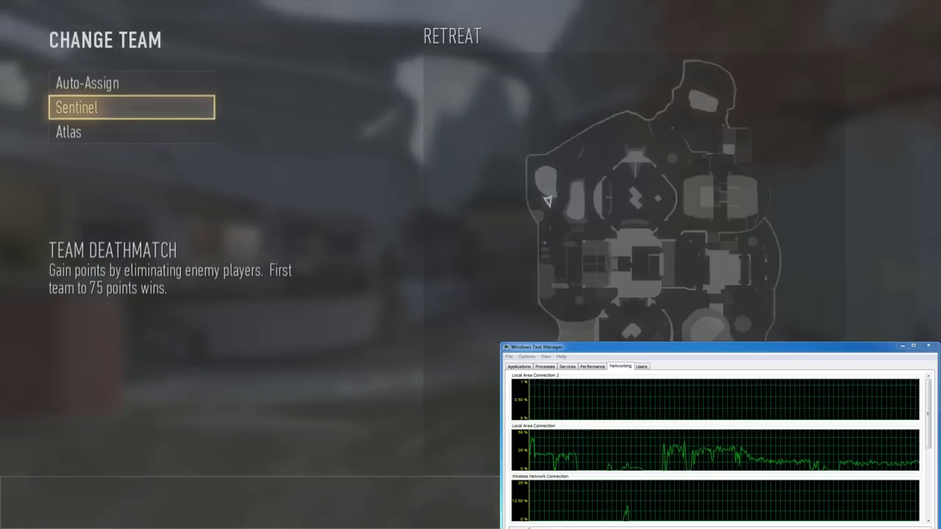
key("Return")
key("Down")
key("Return")
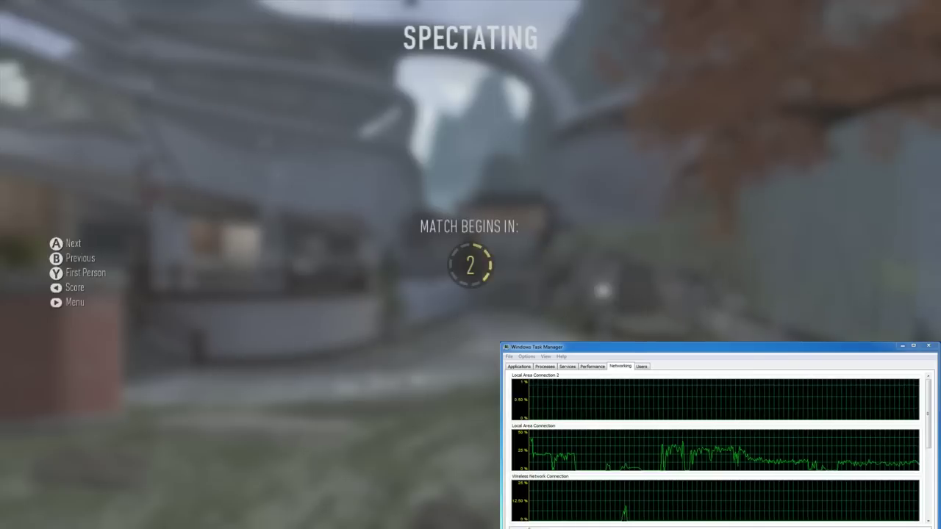